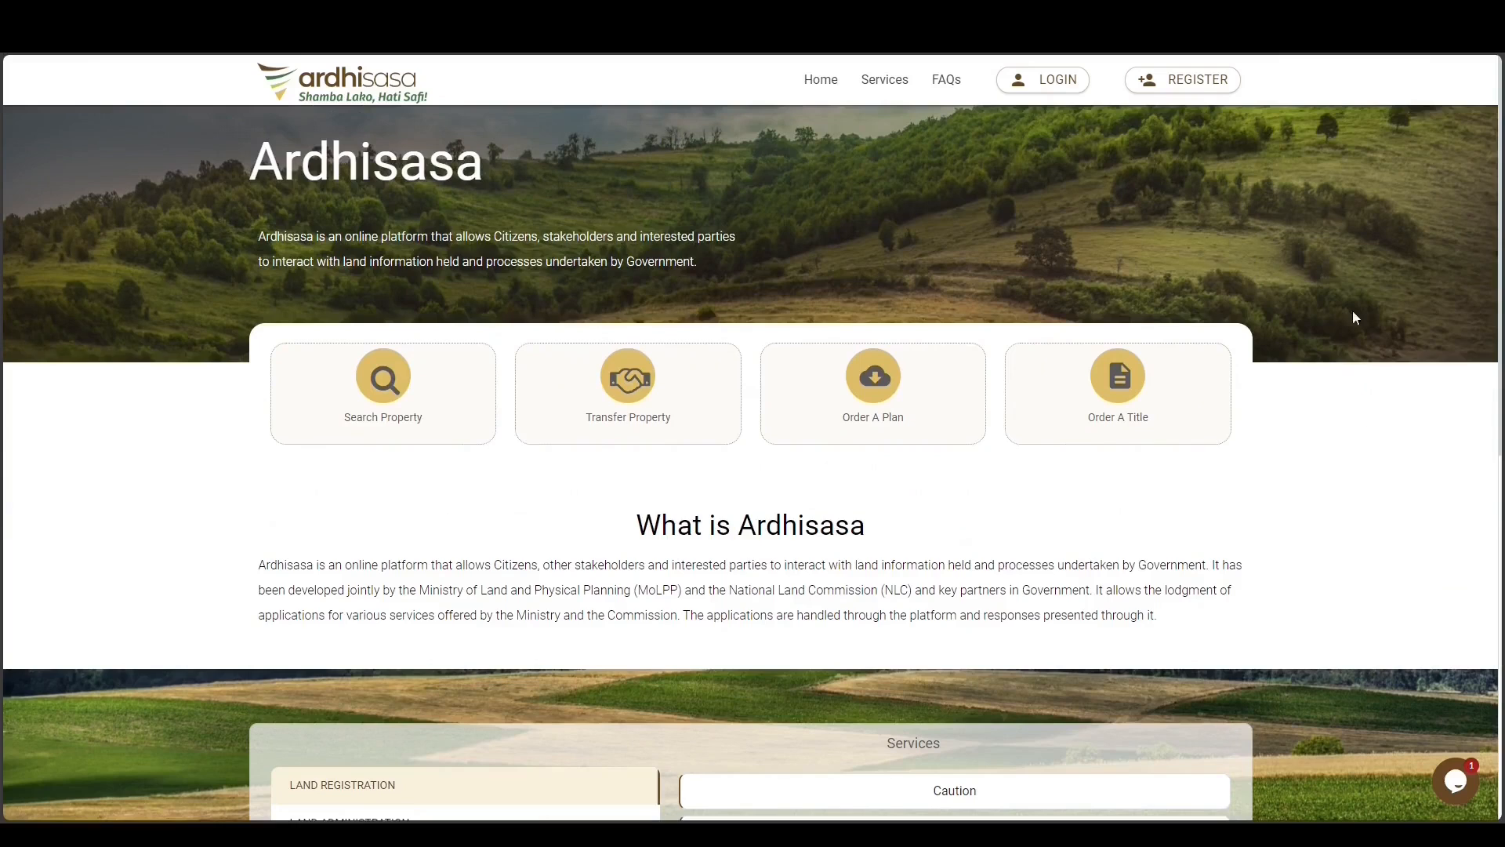
Step: Start an individual registration with ALIEN ID as the identification type and verify the ID number
{"action": "left_click", "coordinate": [1187, 91]}
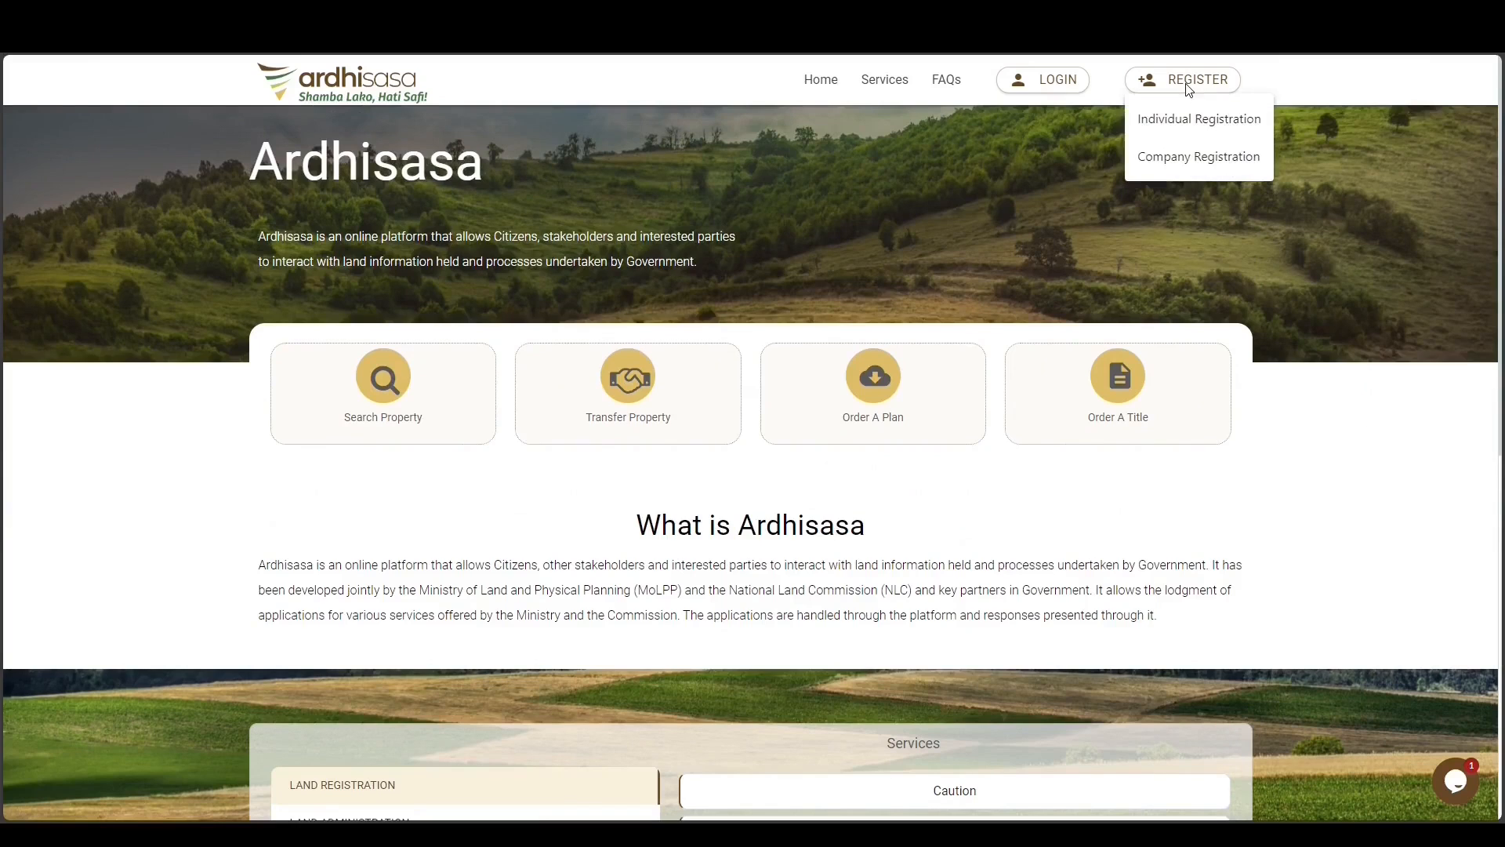
{"action": "left_click", "coordinate": [1217, 126]}
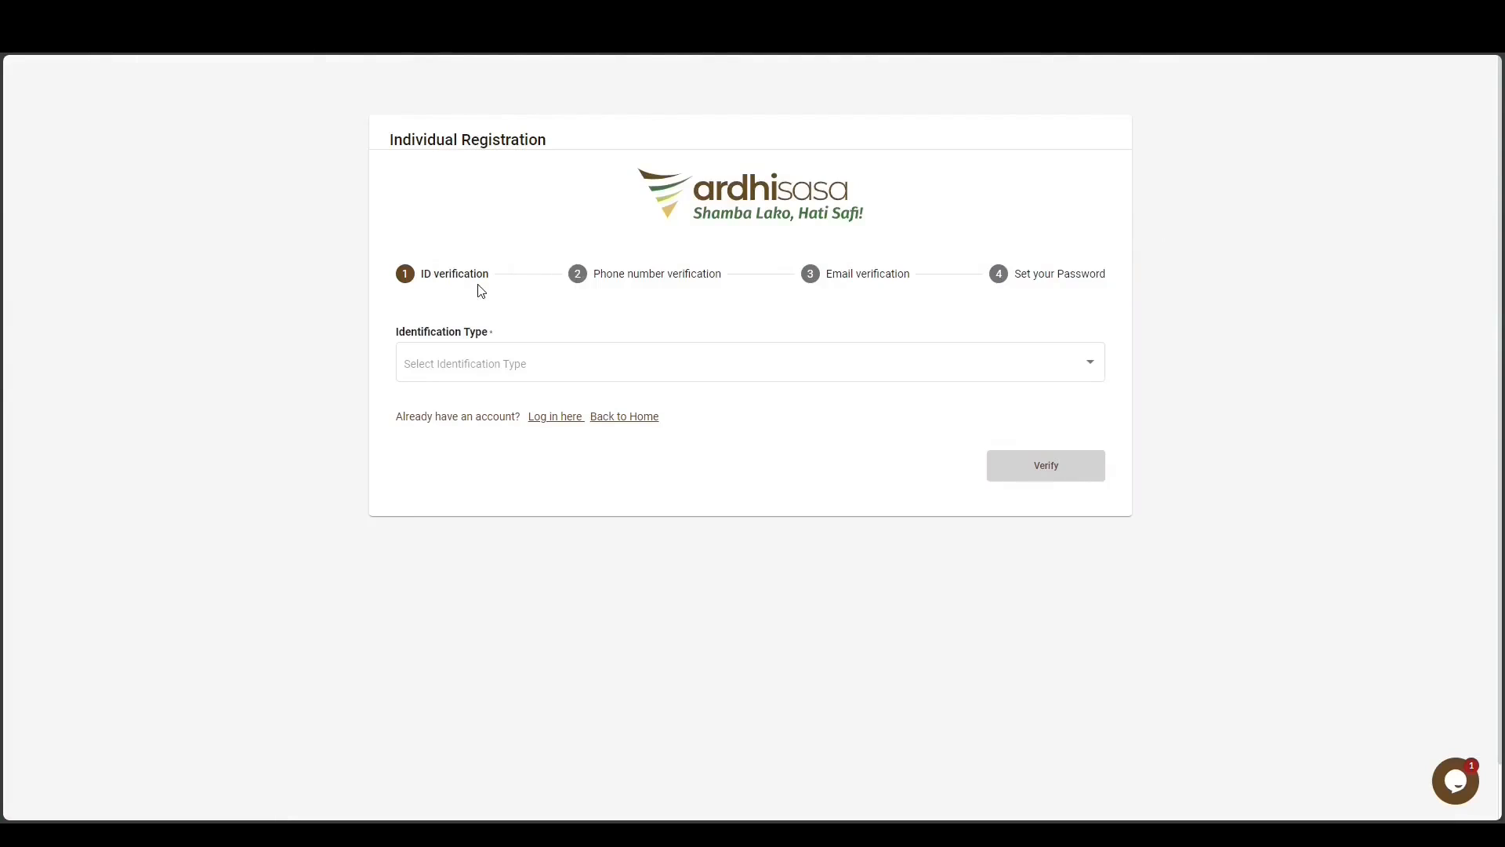
{"action": "left_click", "coordinate": [465, 367]}
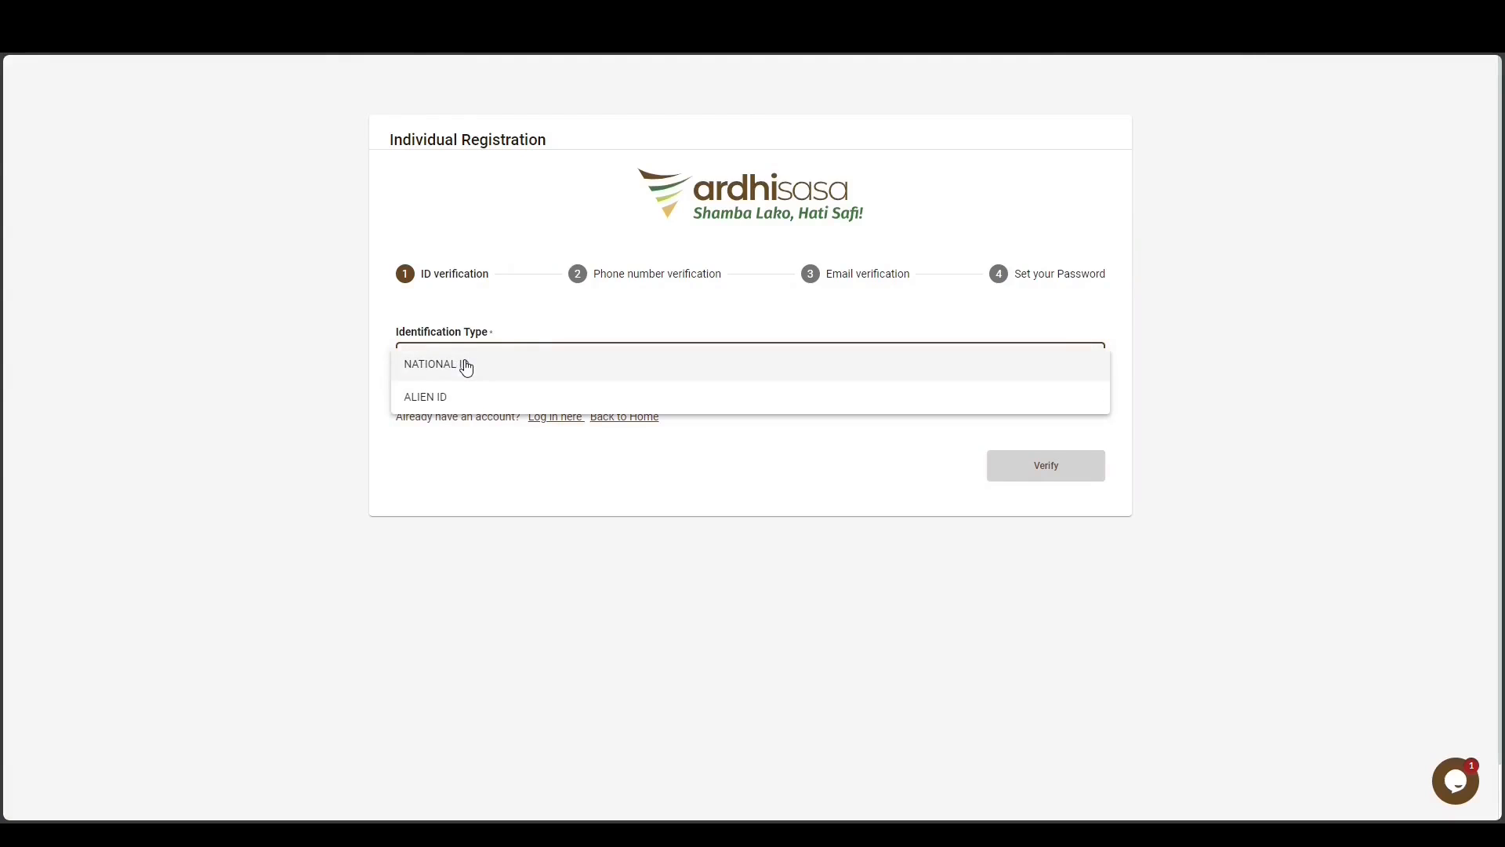
{"action": "left_click", "coordinate": [435, 397]}
{"action": "left_click", "coordinate": [481, 434]}
{"action": "type", "text": "1003"}
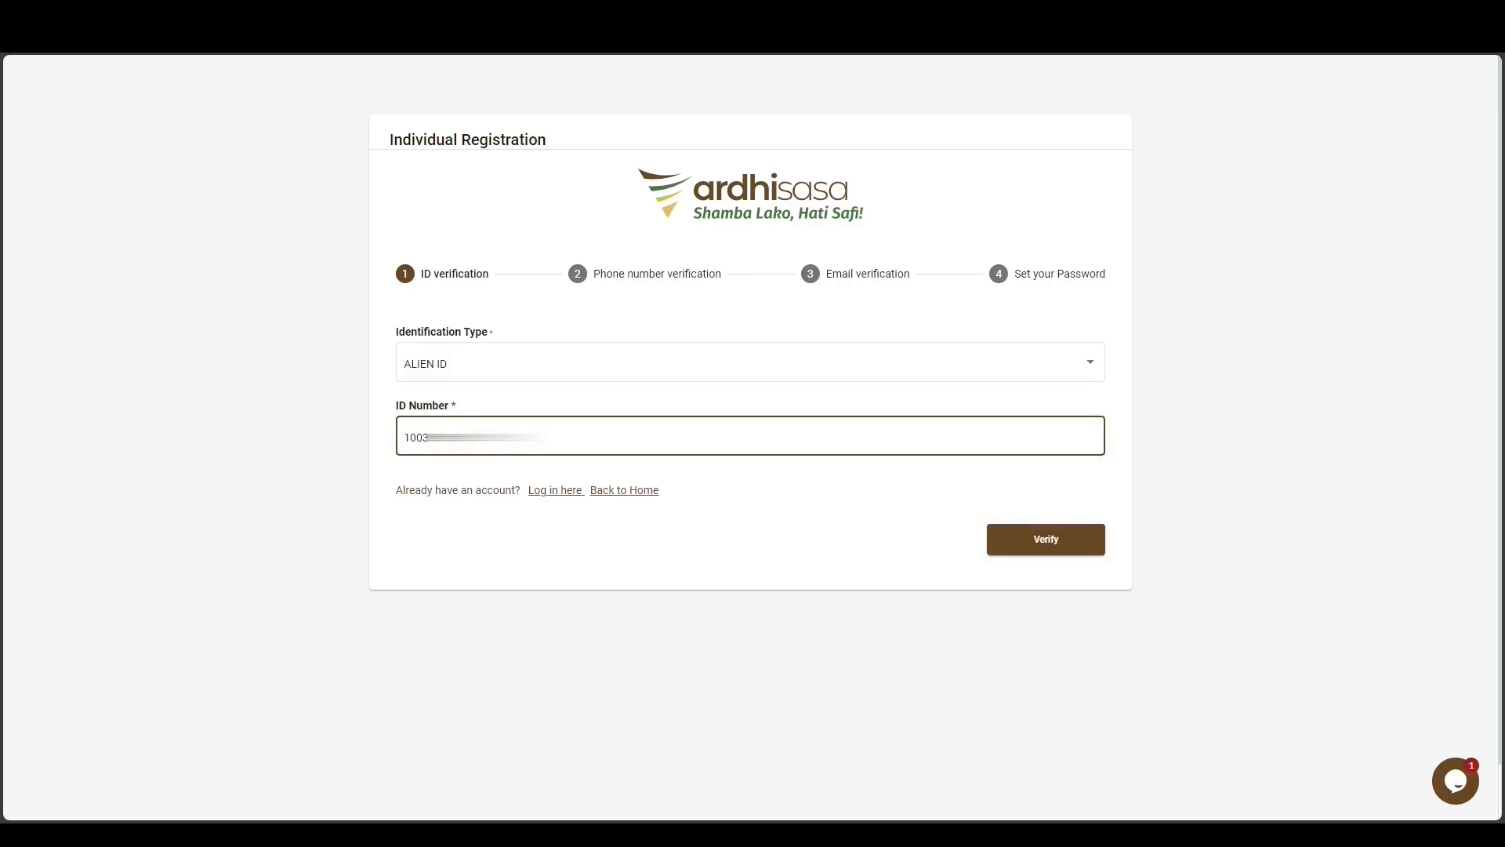
{"action": "left_click", "coordinate": [1041, 550]}
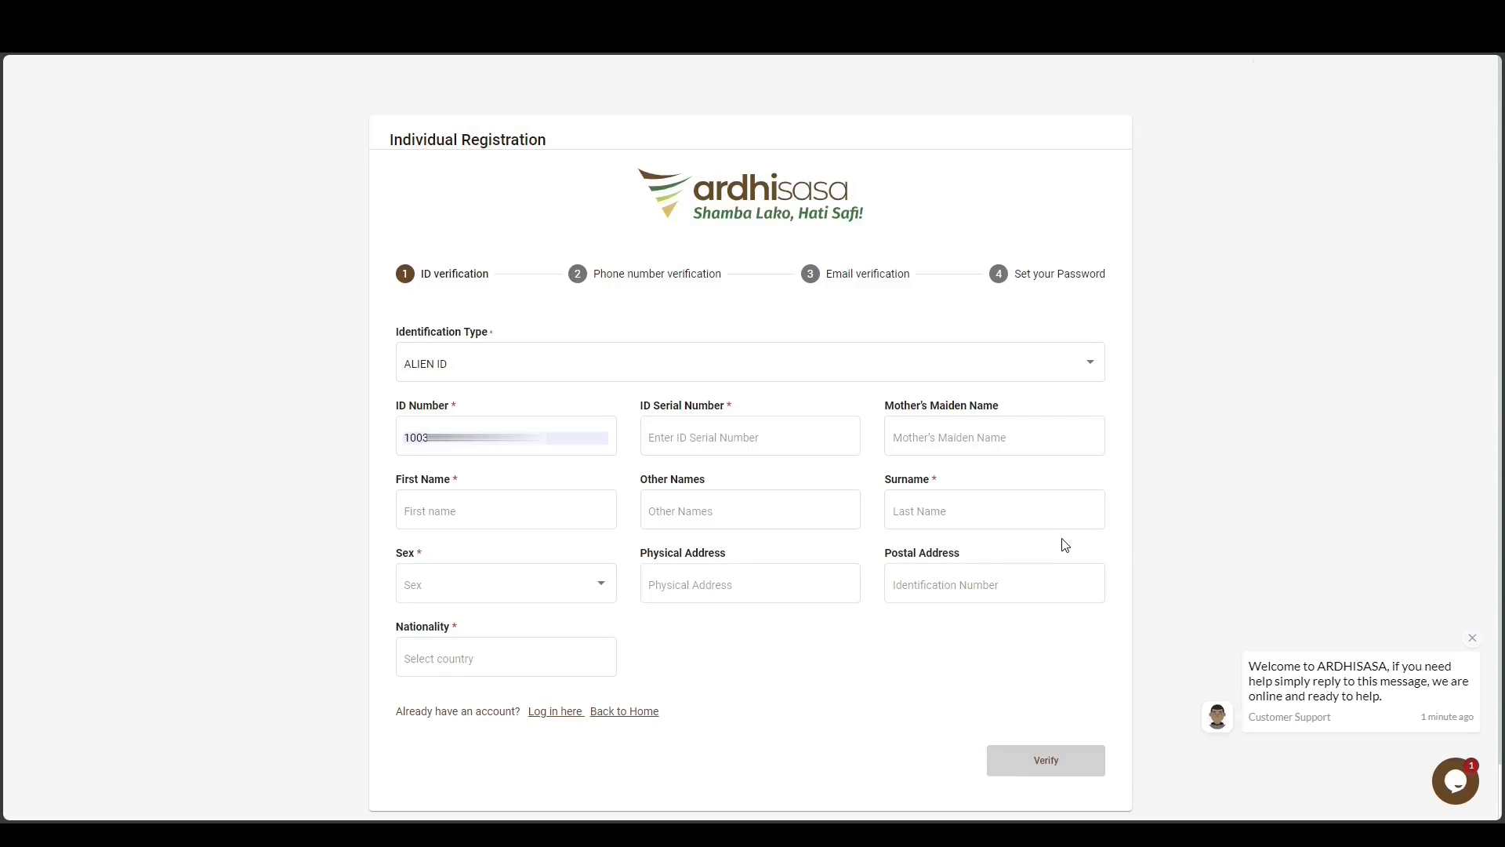
Step: Fill in the ID serial number, mother's maiden name, first name and surname
{"action": "left_click", "coordinate": [720, 436]}
{"action": "type", "text": "0710"}
{"action": "left_click", "coordinate": [944, 437]}
{"action": "type", "text": "RAN"}
{"action": "left_click", "coordinate": [546, 513]}
{"action": "type", "text": "SHA"}
{"action": "left_click", "coordinate": [709, 515]}
{"action": "left_click", "coordinate": [958, 511]}
{"action": "type", "text": "PU"}
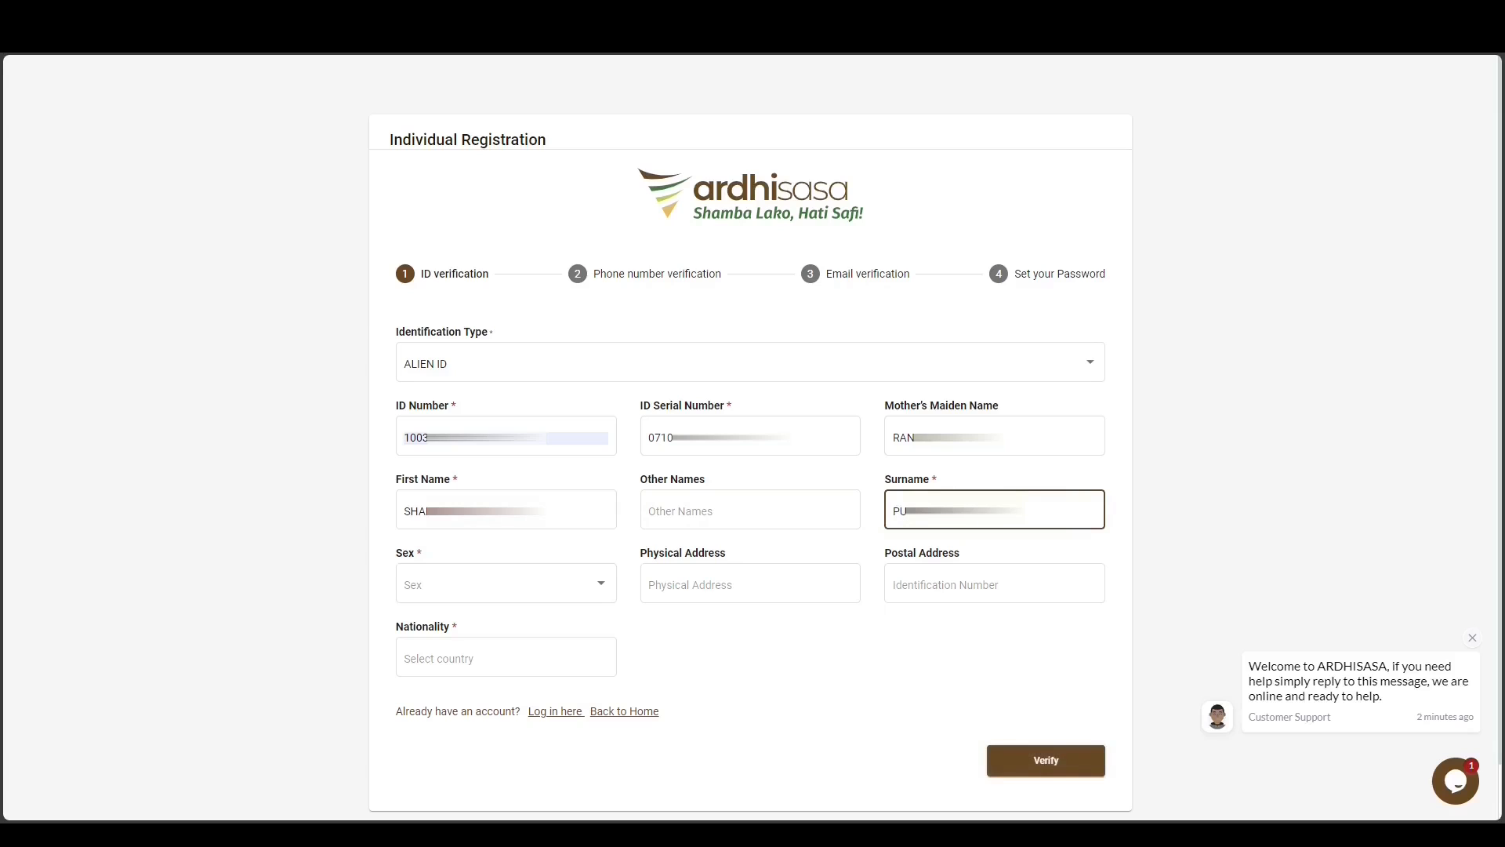
Step: Set sex to FEMALE and nationality to India, then submit the details for verification
{"action": "left_click", "coordinate": [549, 588]}
{"action": "left_click", "coordinate": [546, 597]}
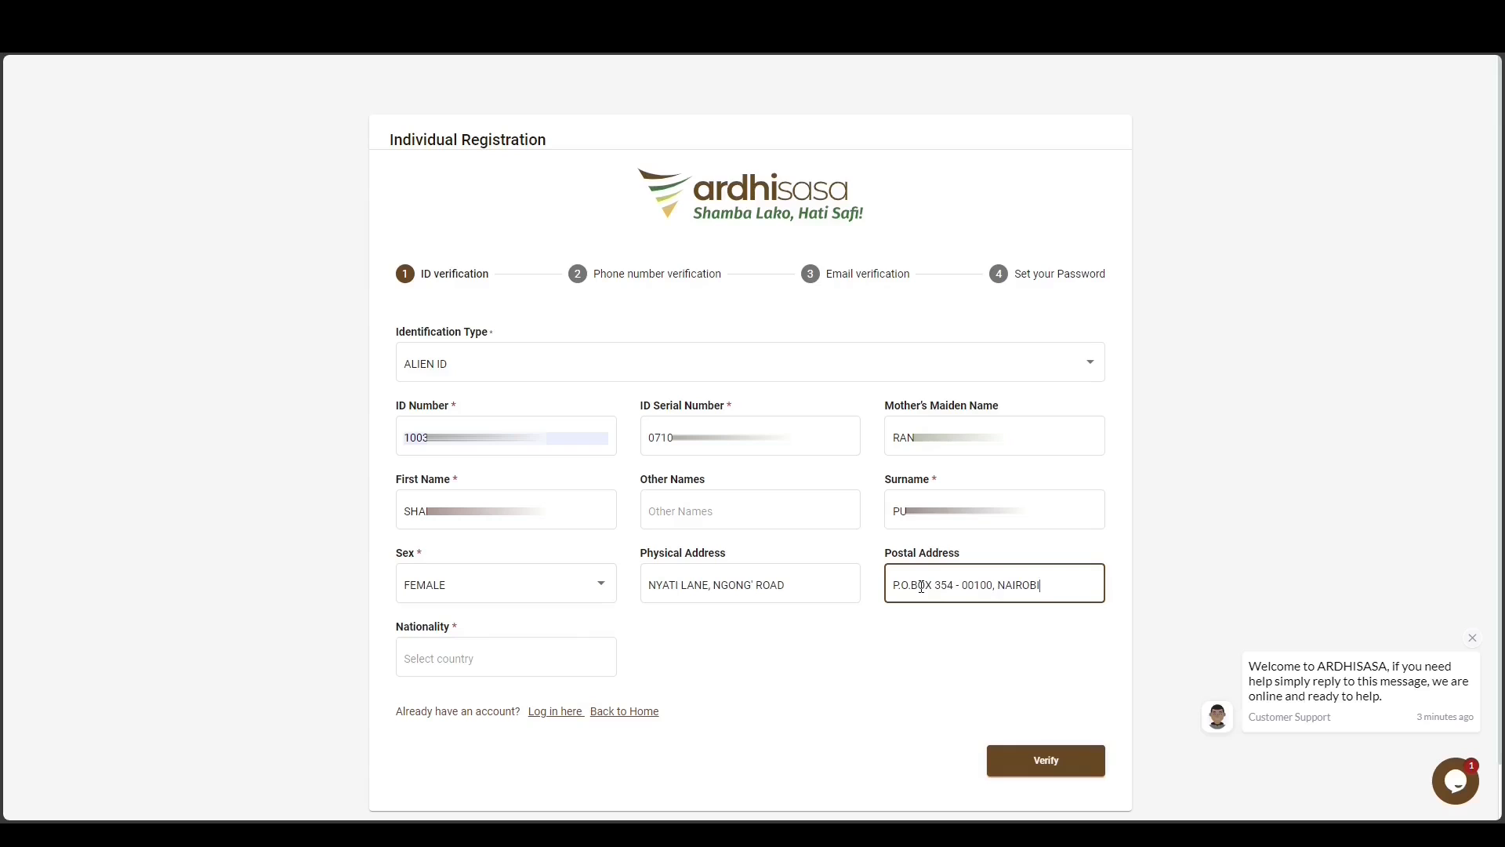
{"action": "left_click", "coordinate": [517, 664]}
{"action": "type", "text": "INDIA"}
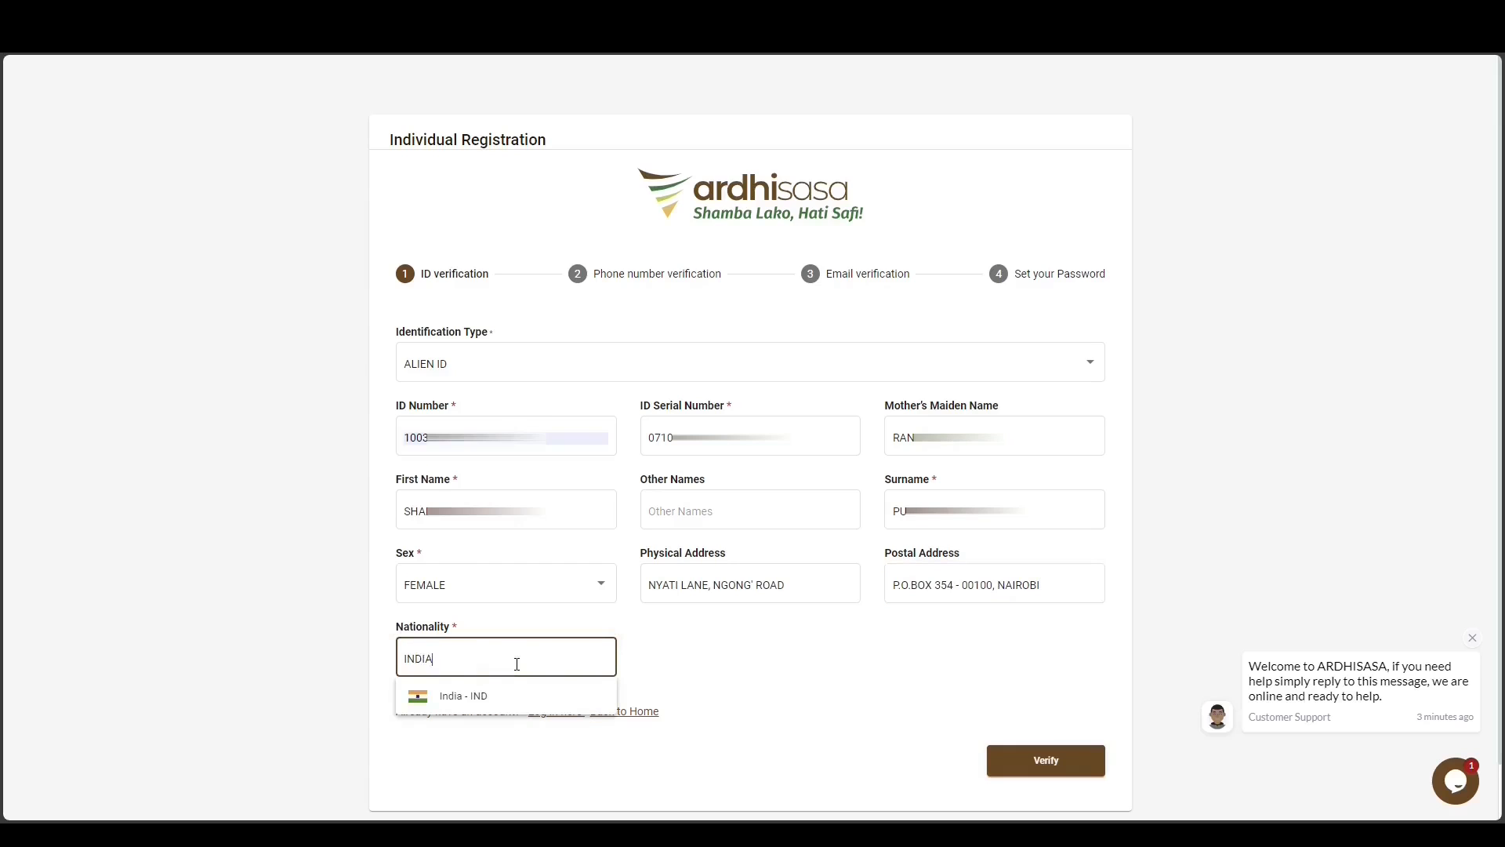
{"action": "left_click", "coordinate": [488, 695]}
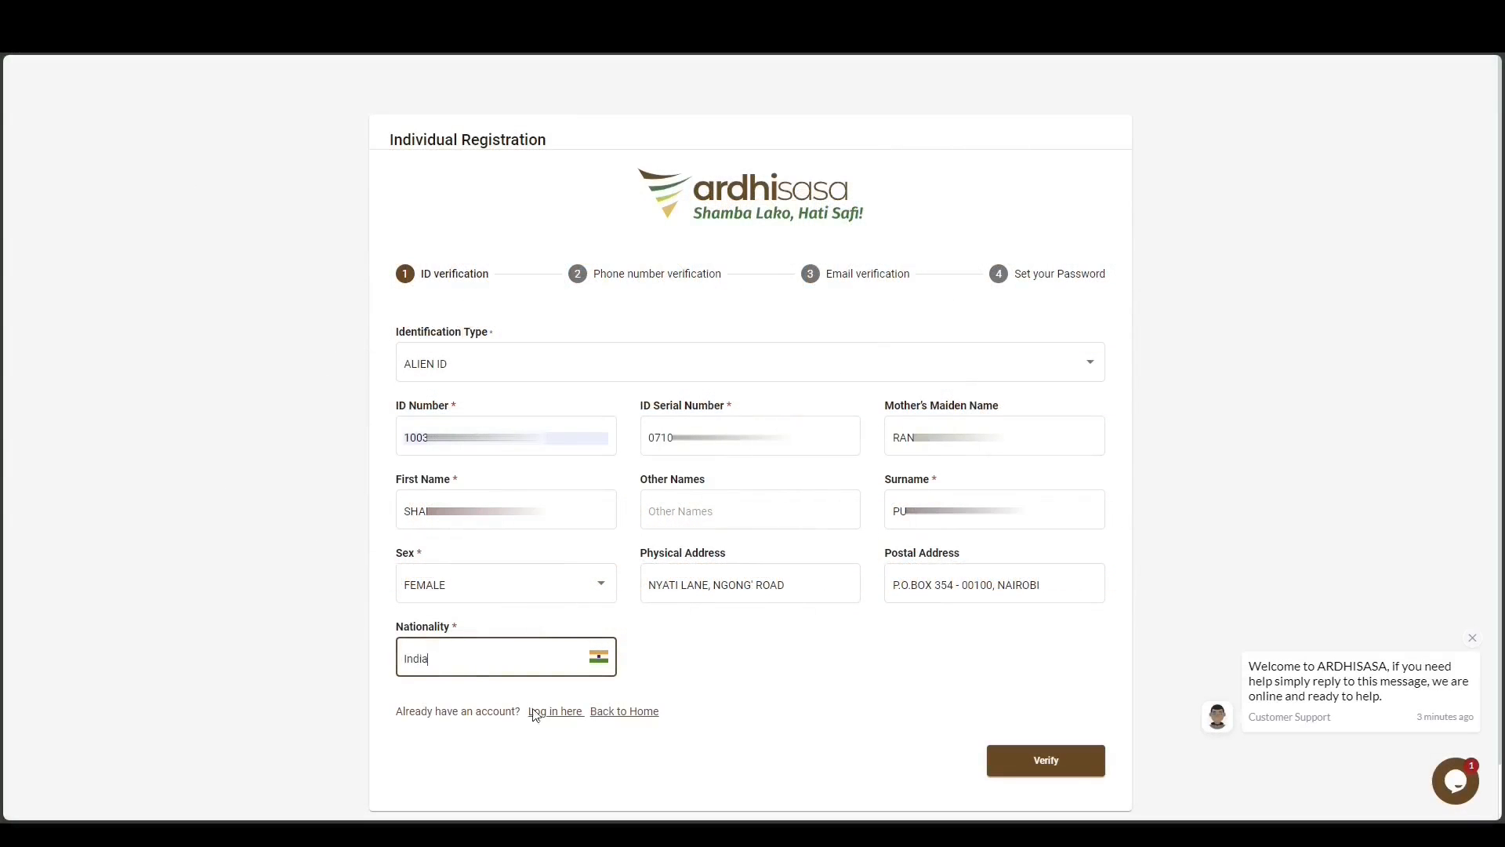
{"action": "left_click", "coordinate": [1048, 762]}
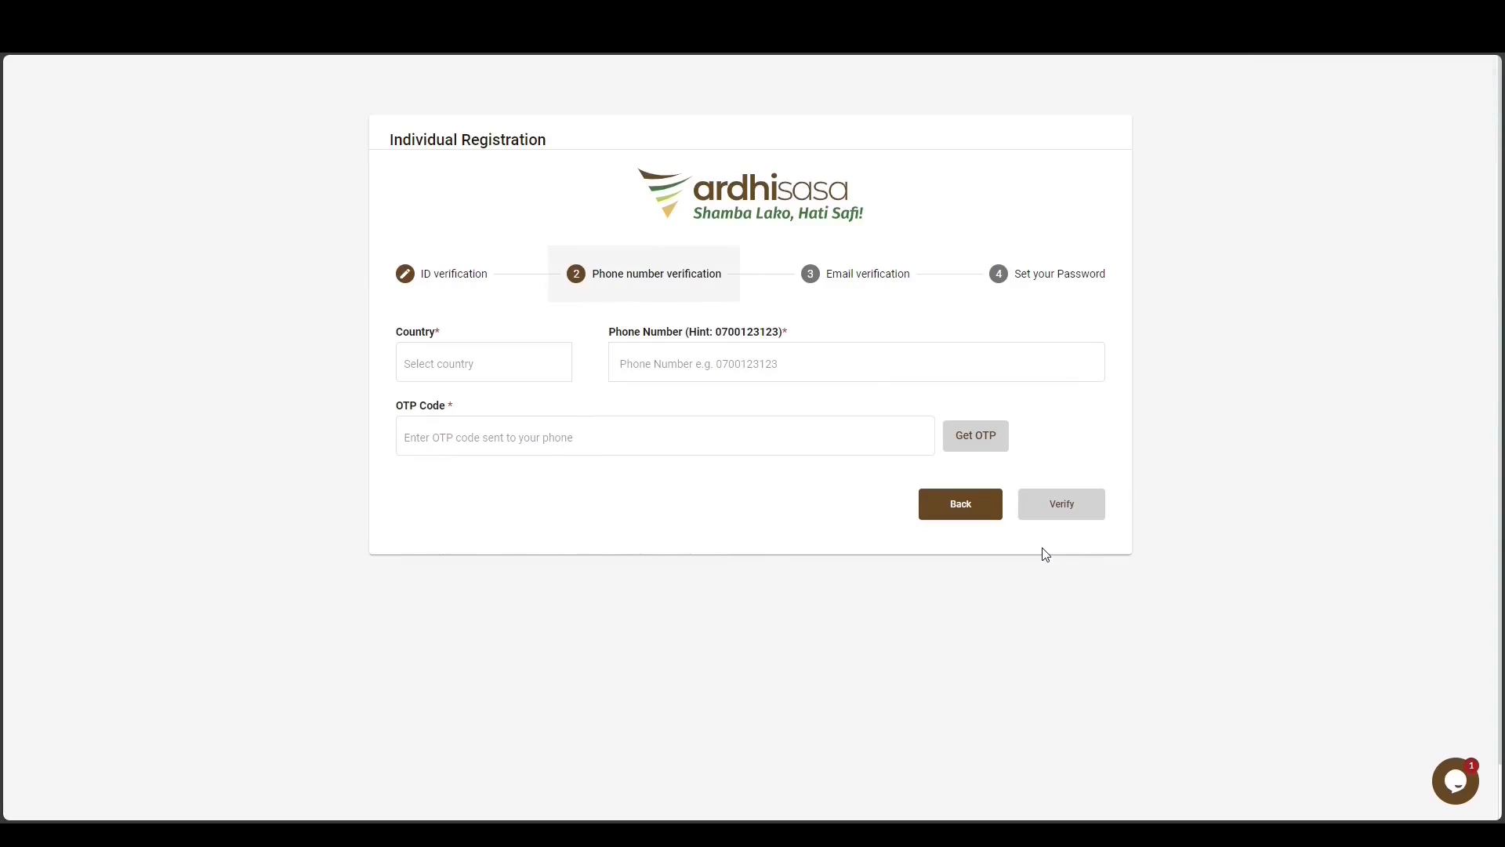
Step: Enter a Kenya phone number, request the OTP and verify it with the SMS code
{"action": "left_click", "coordinate": [522, 363]}
{"action": "type", "text": "KEN"}
{"action": "left_click", "coordinate": [506, 397]}
{"action": "left_click", "coordinate": [759, 363]}
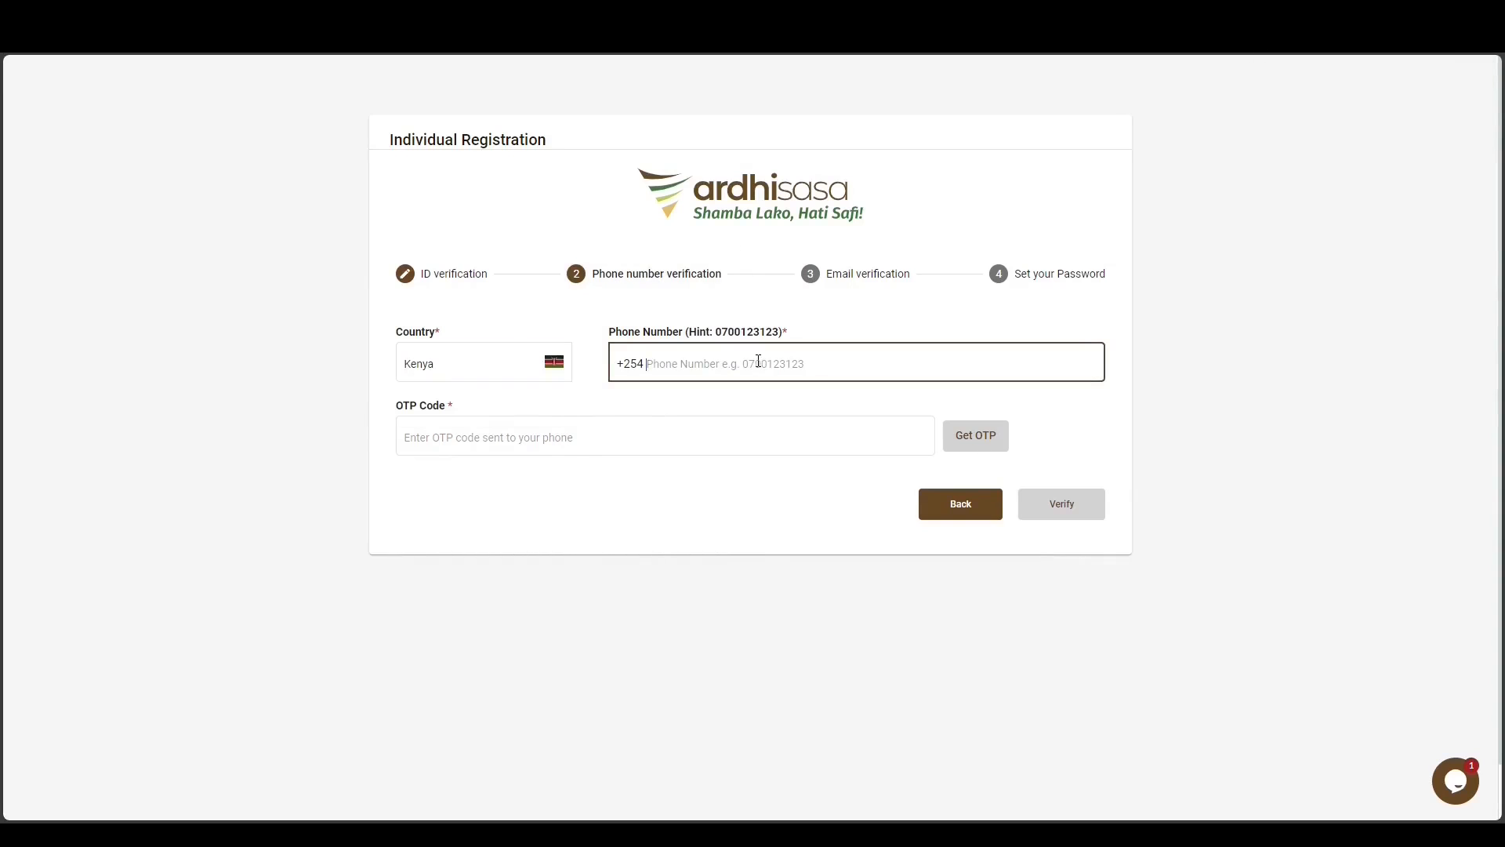
{"action": "type", "text": "071"}
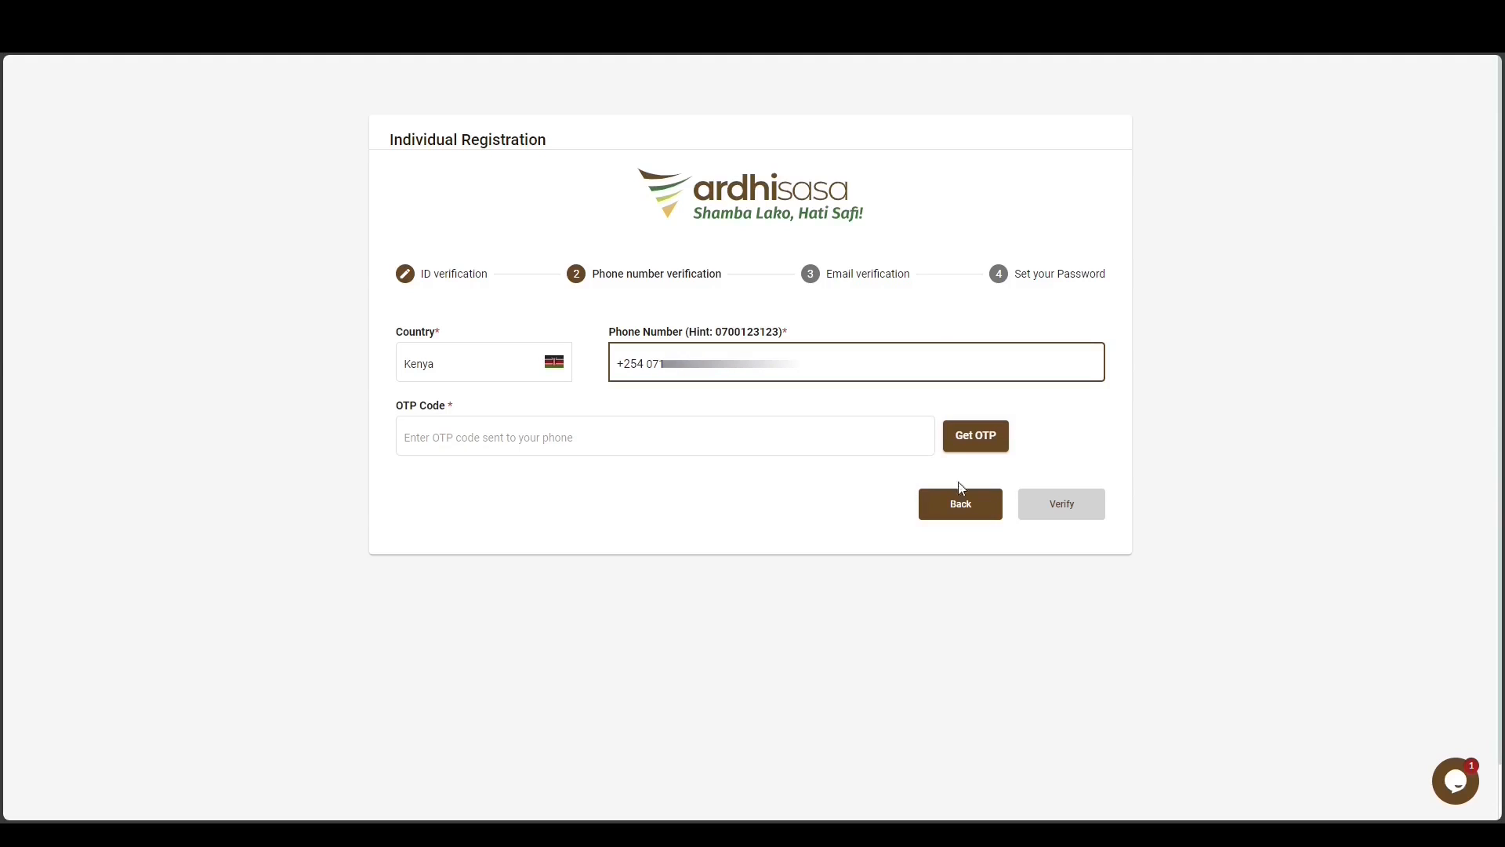
{"action": "left_click", "coordinate": [980, 442]}
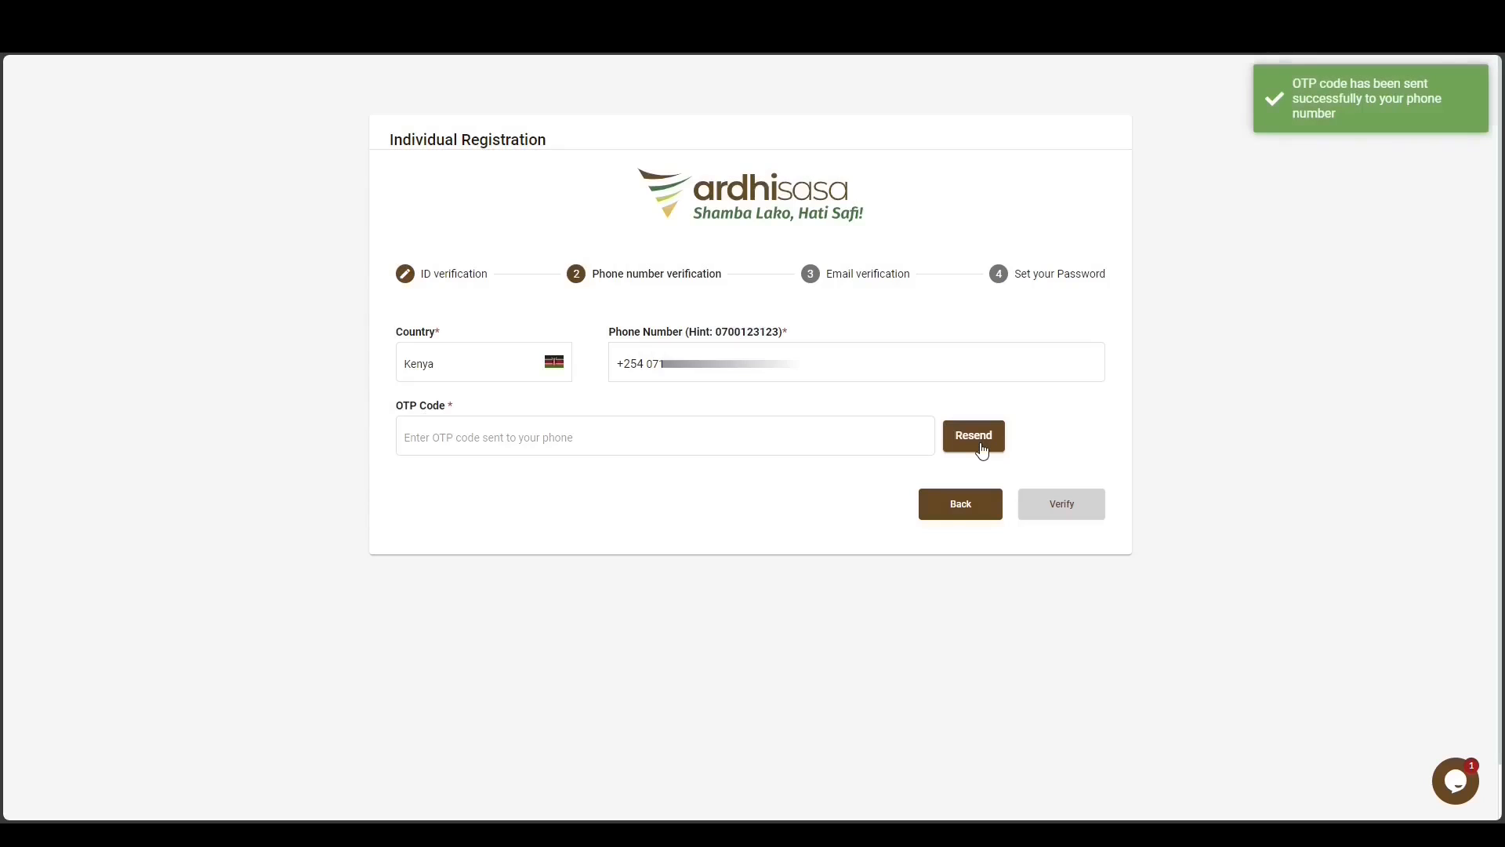
{"action": "left_click", "coordinate": [616, 443]}
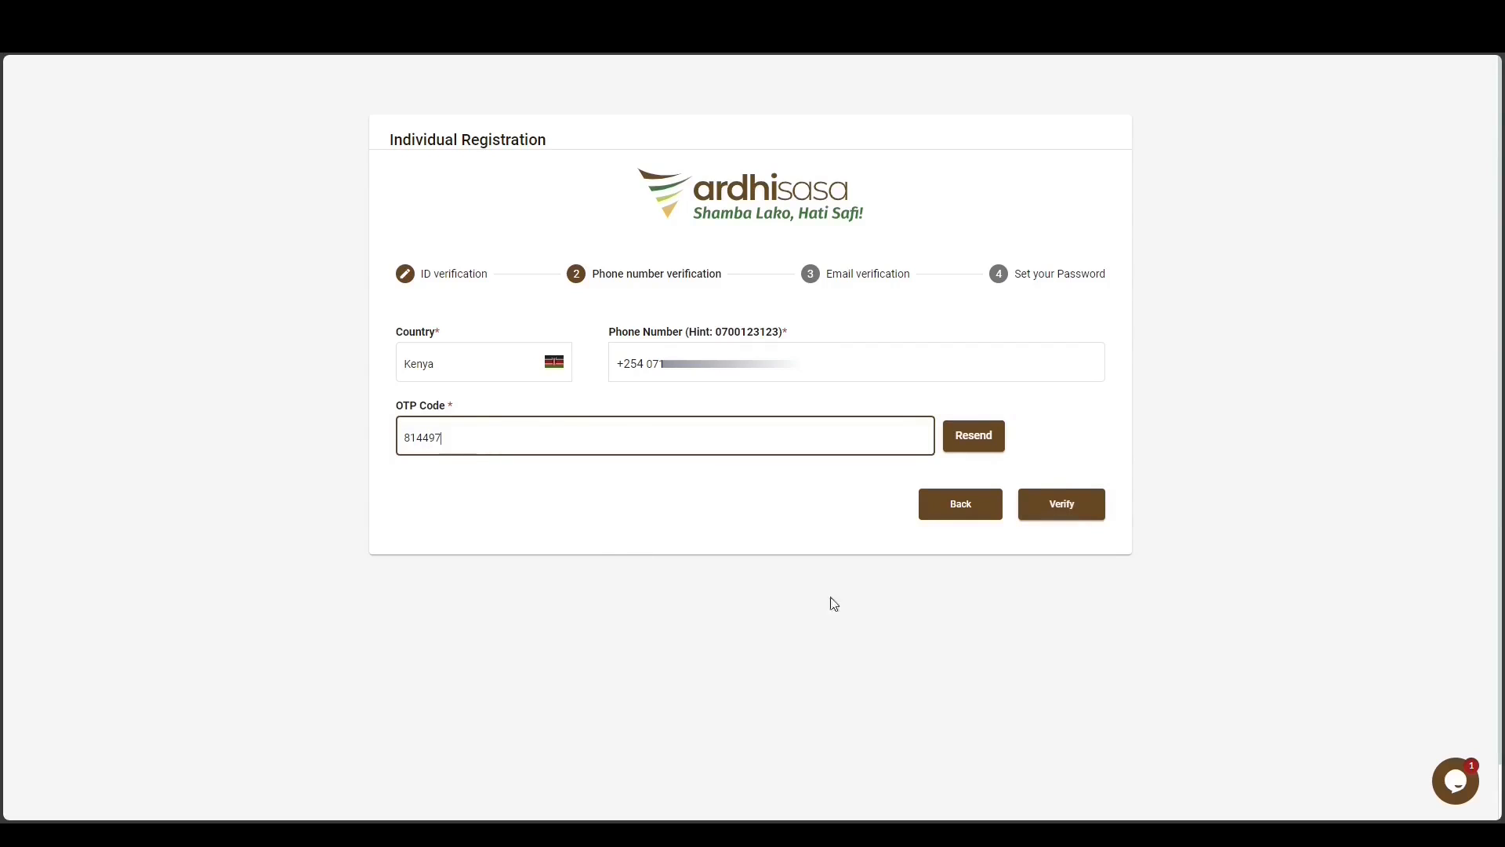
{"action": "left_click", "coordinate": [1063, 516]}
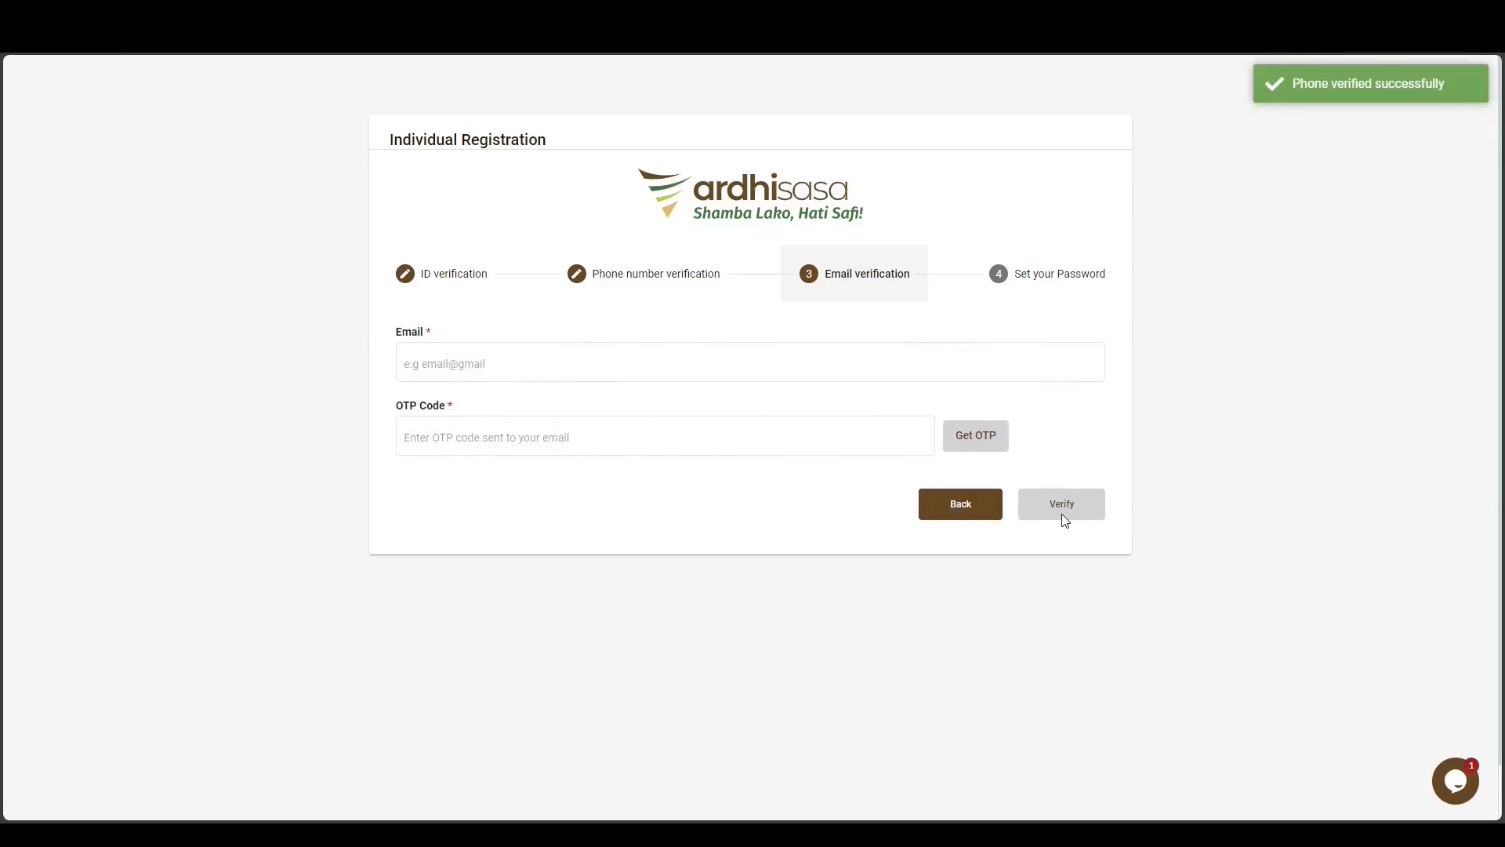
Step: Enter the gmail address and verify it with the emailed one-time code
{"action": "left_click", "coordinate": [479, 361]}
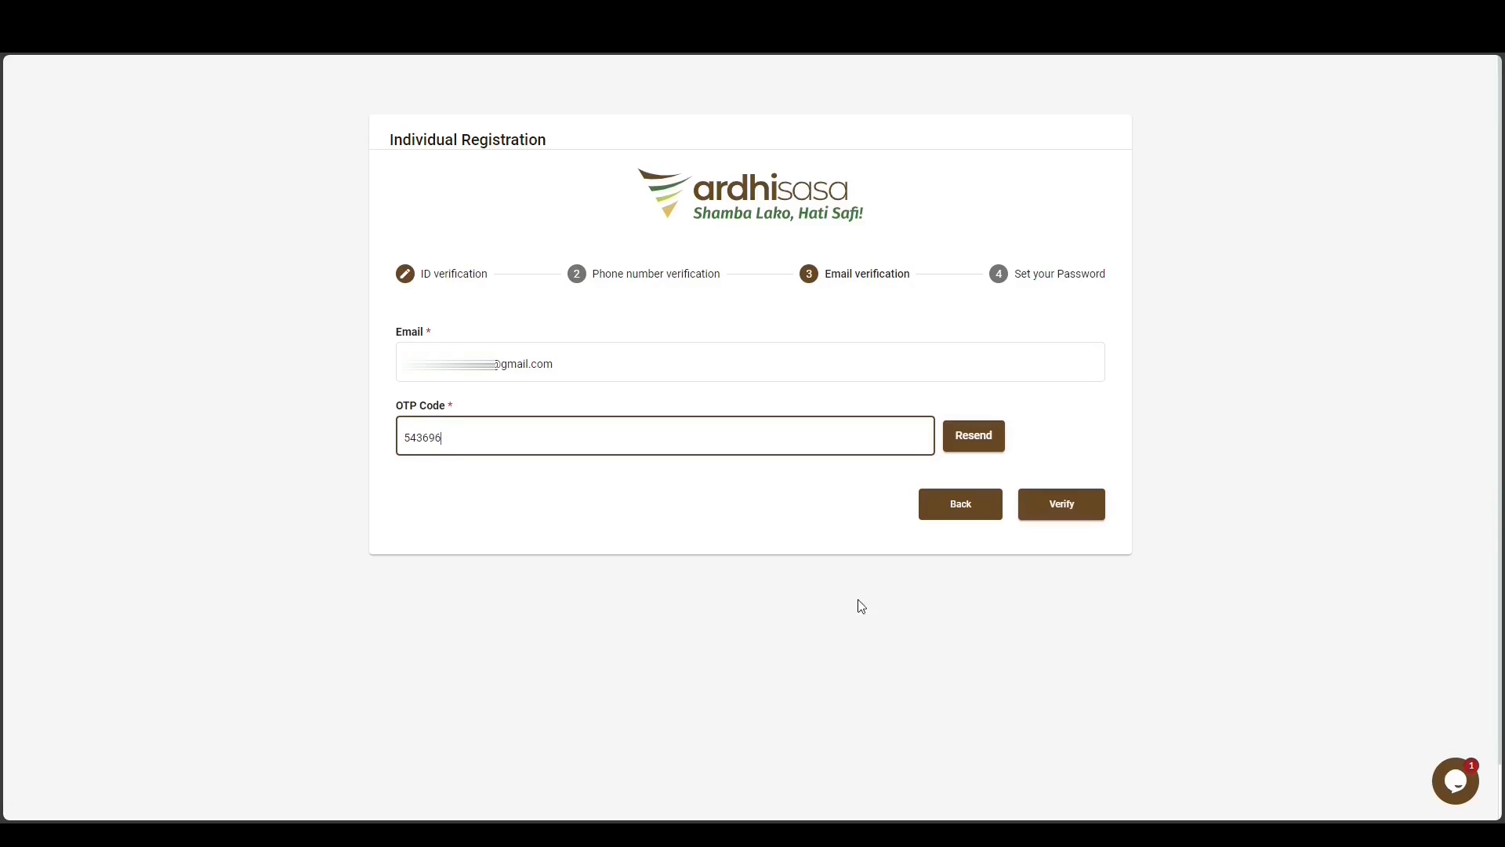
{"action": "left_click", "coordinate": [1068, 516]}
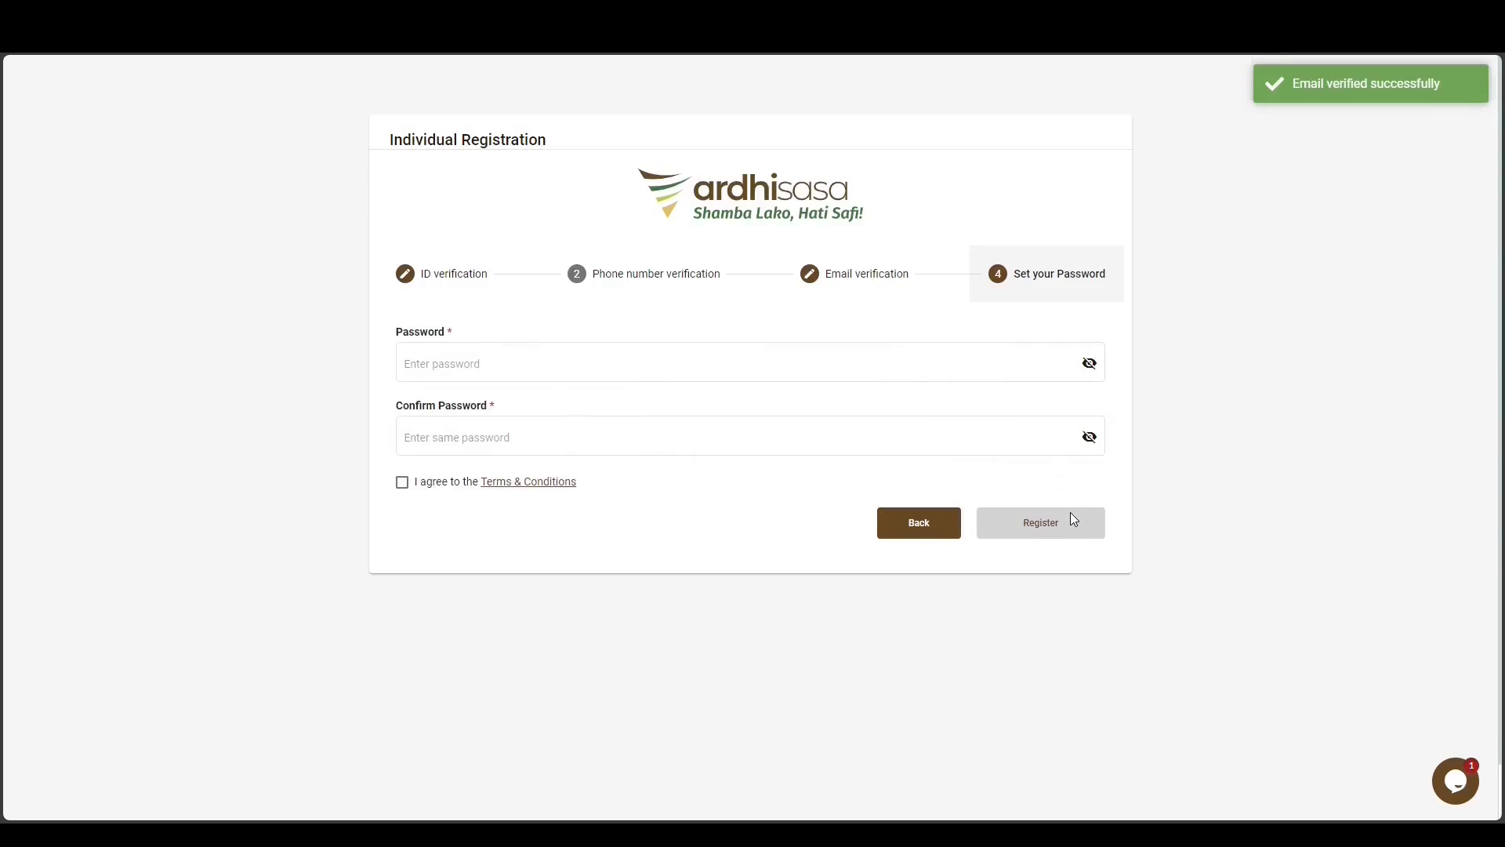
Step: Set and confirm the account password, accept the Terms & Conditions and register
{"action": "left_click", "coordinate": [515, 360]}
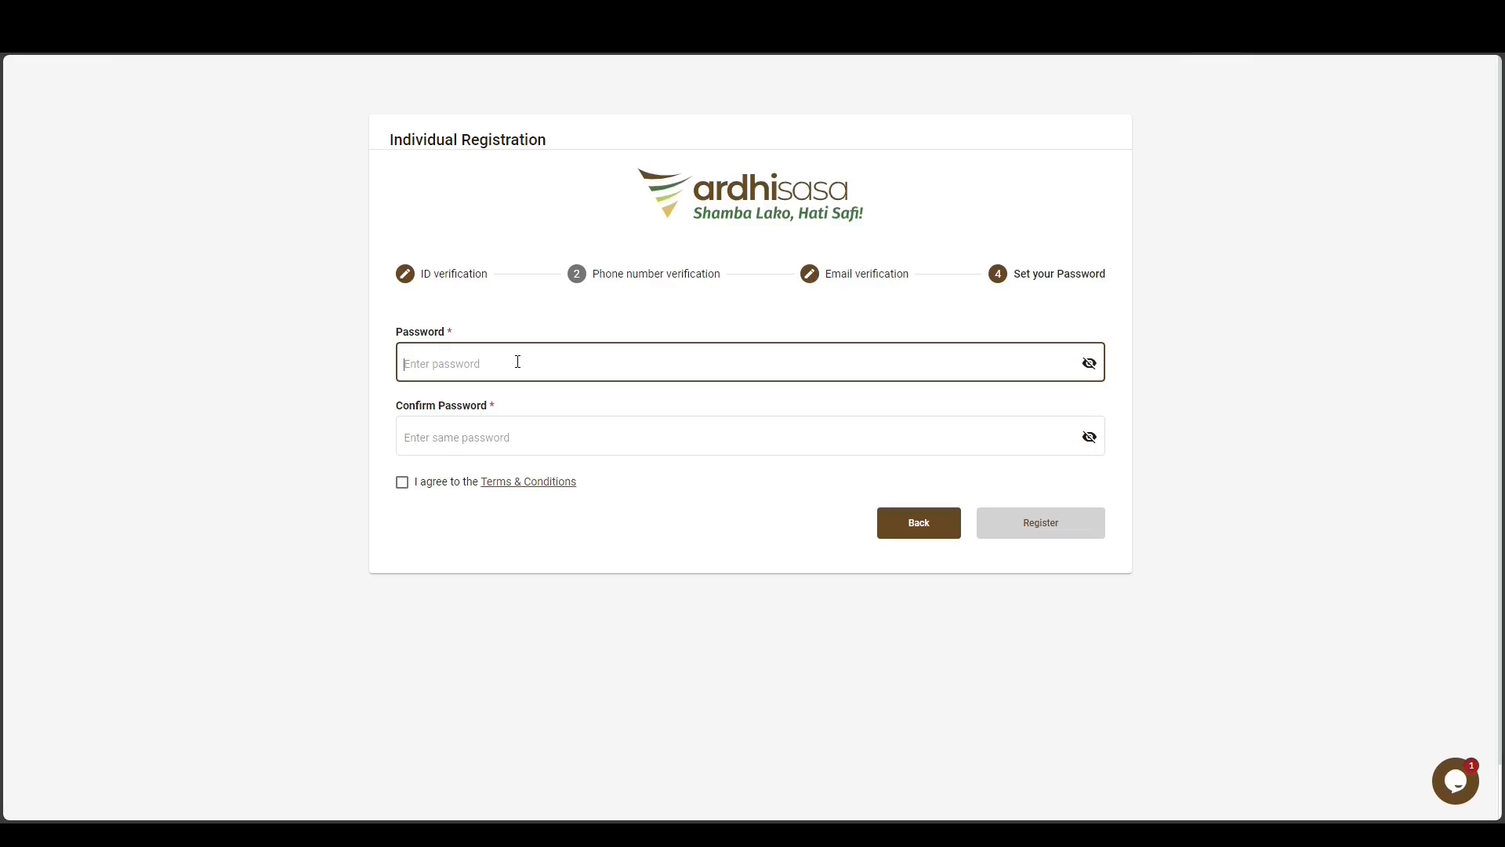
{"action": "type", "text": "••••••"}
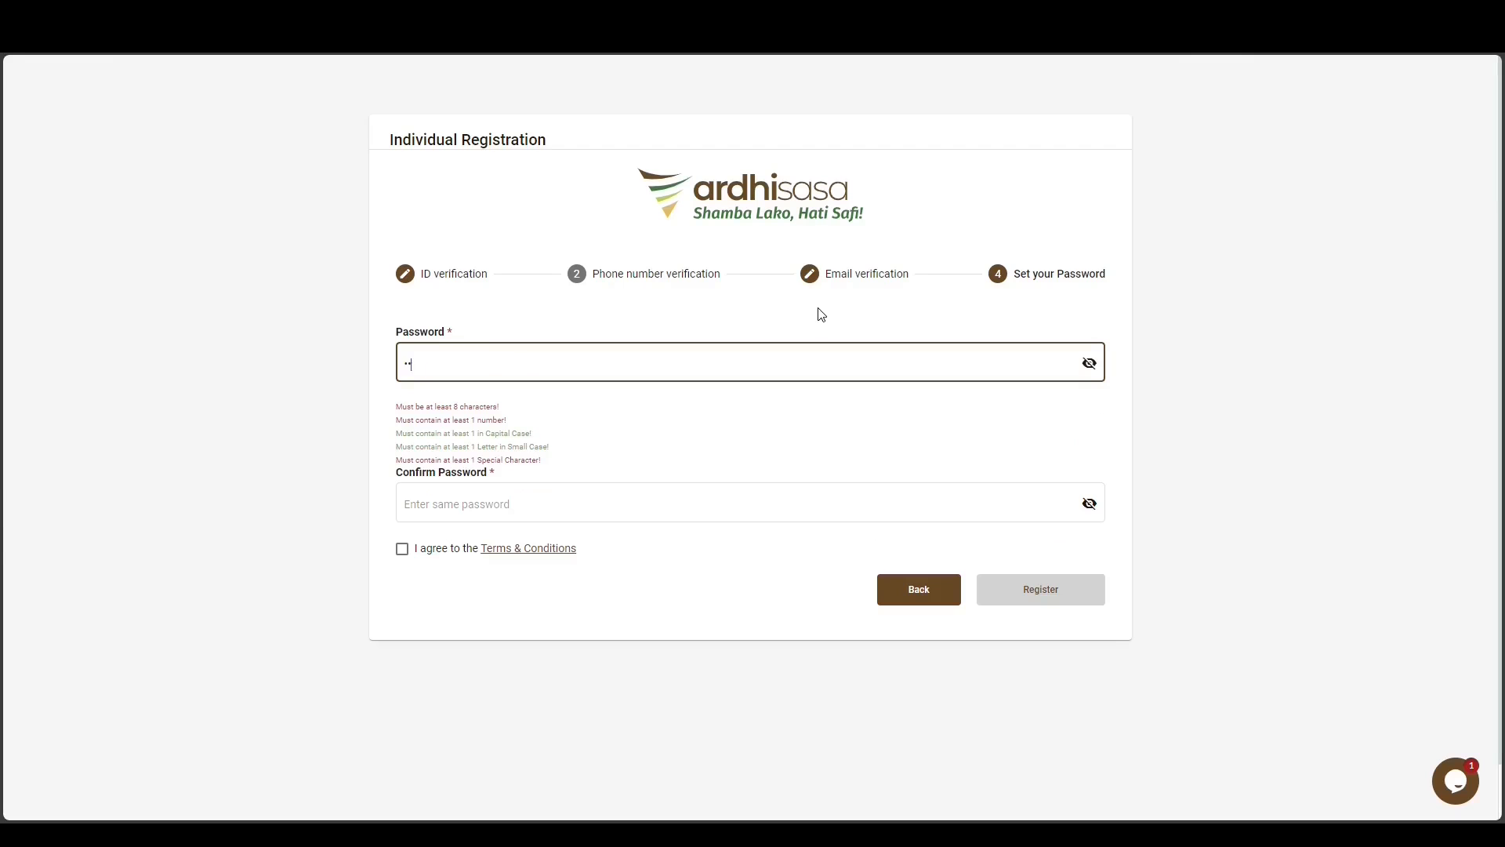
{"action": "type", "text": "•••••••••"}
{"action": "left_click", "coordinate": [511, 504]}
{"action": "key", "text": "ctrl+v"}
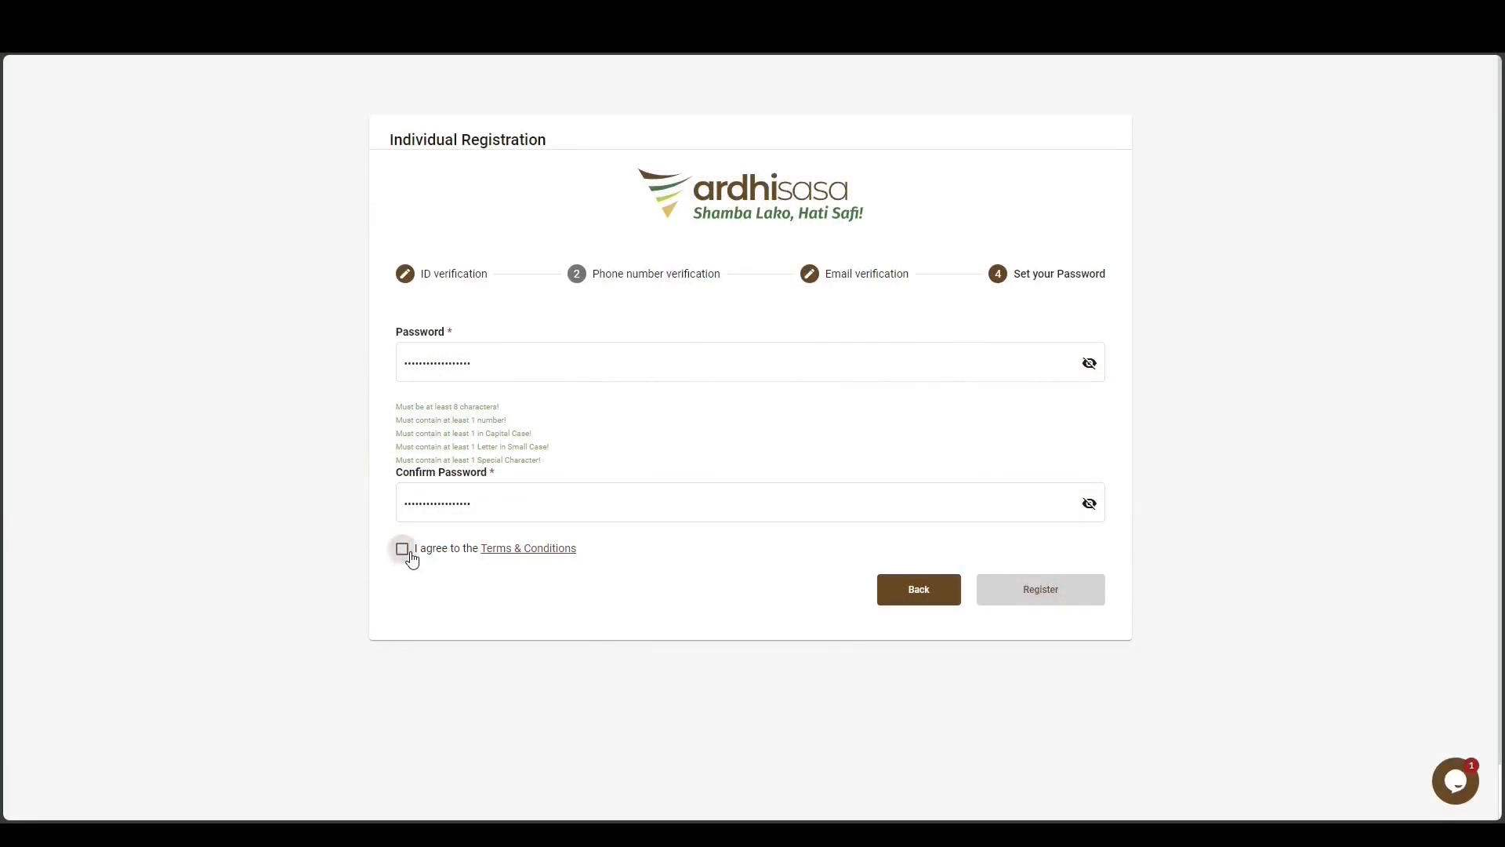
{"action": "left_click", "coordinate": [404, 551]}
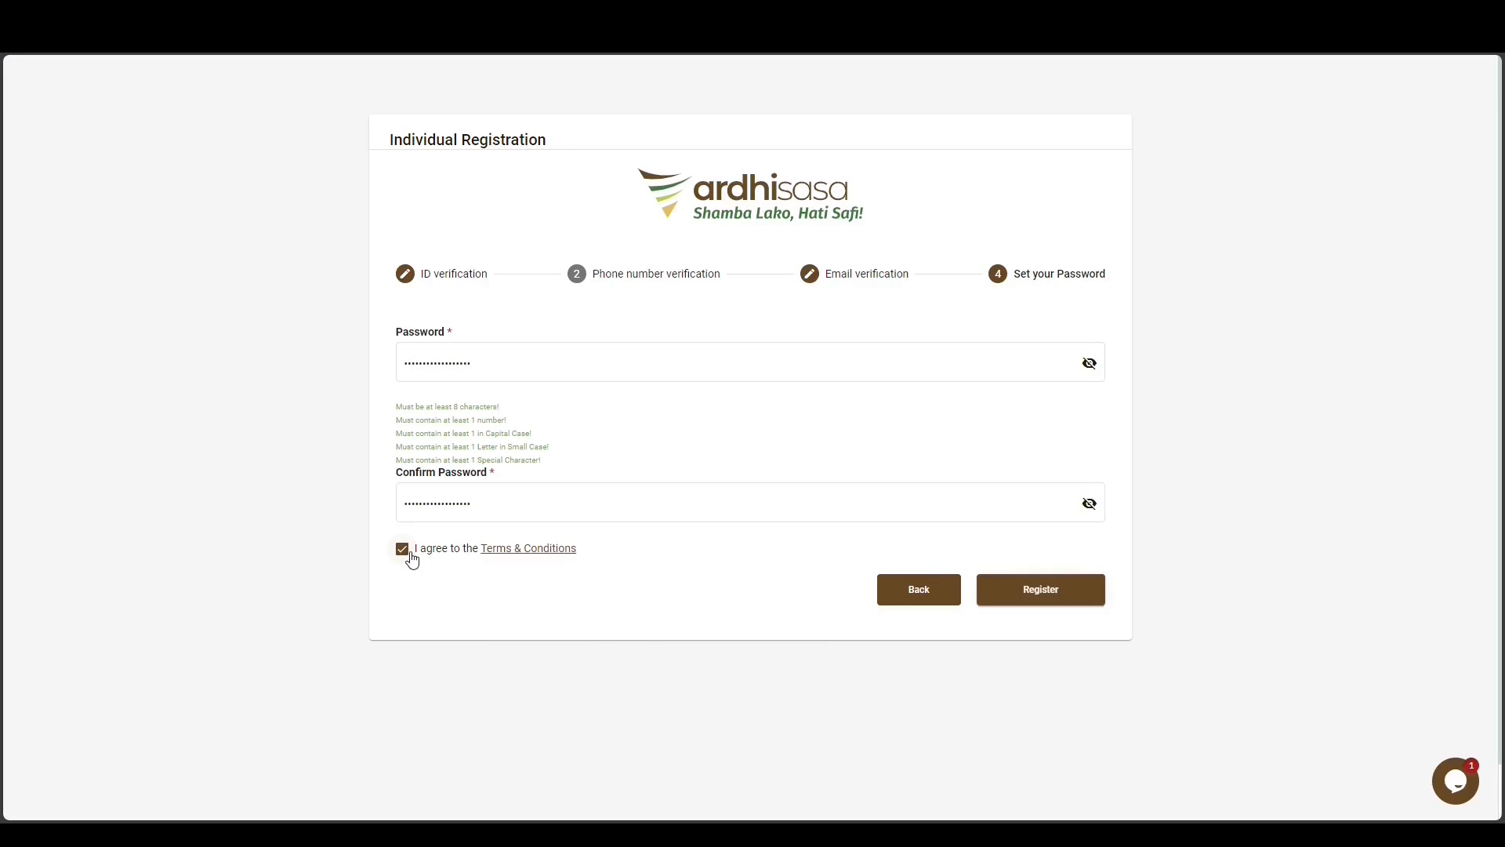
{"action": "left_click", "coordinate": [1047, 596]}
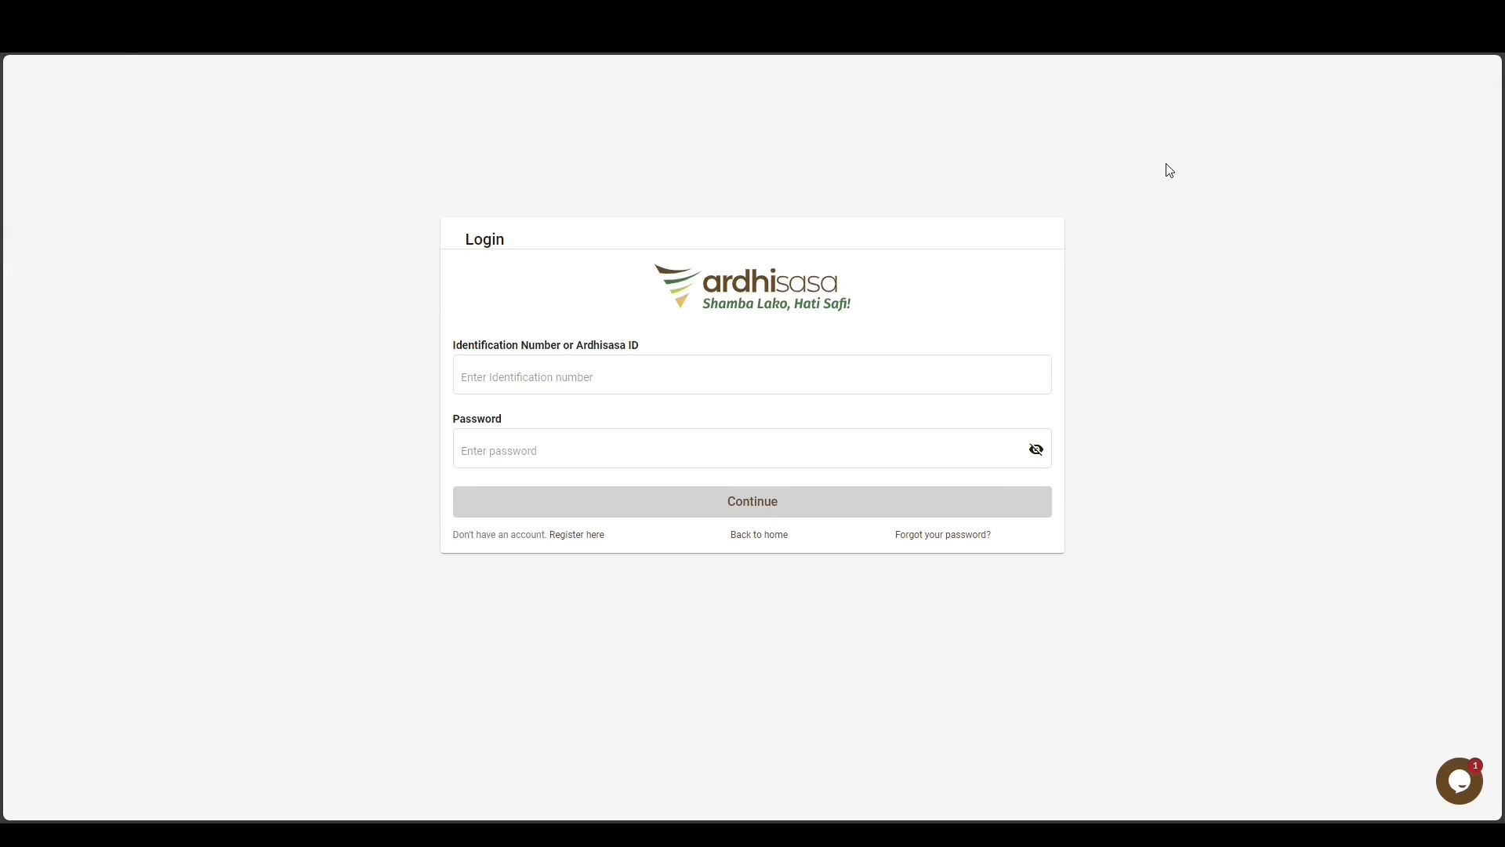
Step: Log in with the ID number, password and login OTP, then go to Account settings
{"action": "left_click", "coordinate": [796, 391]}
{"action": "type", "text": "100"}
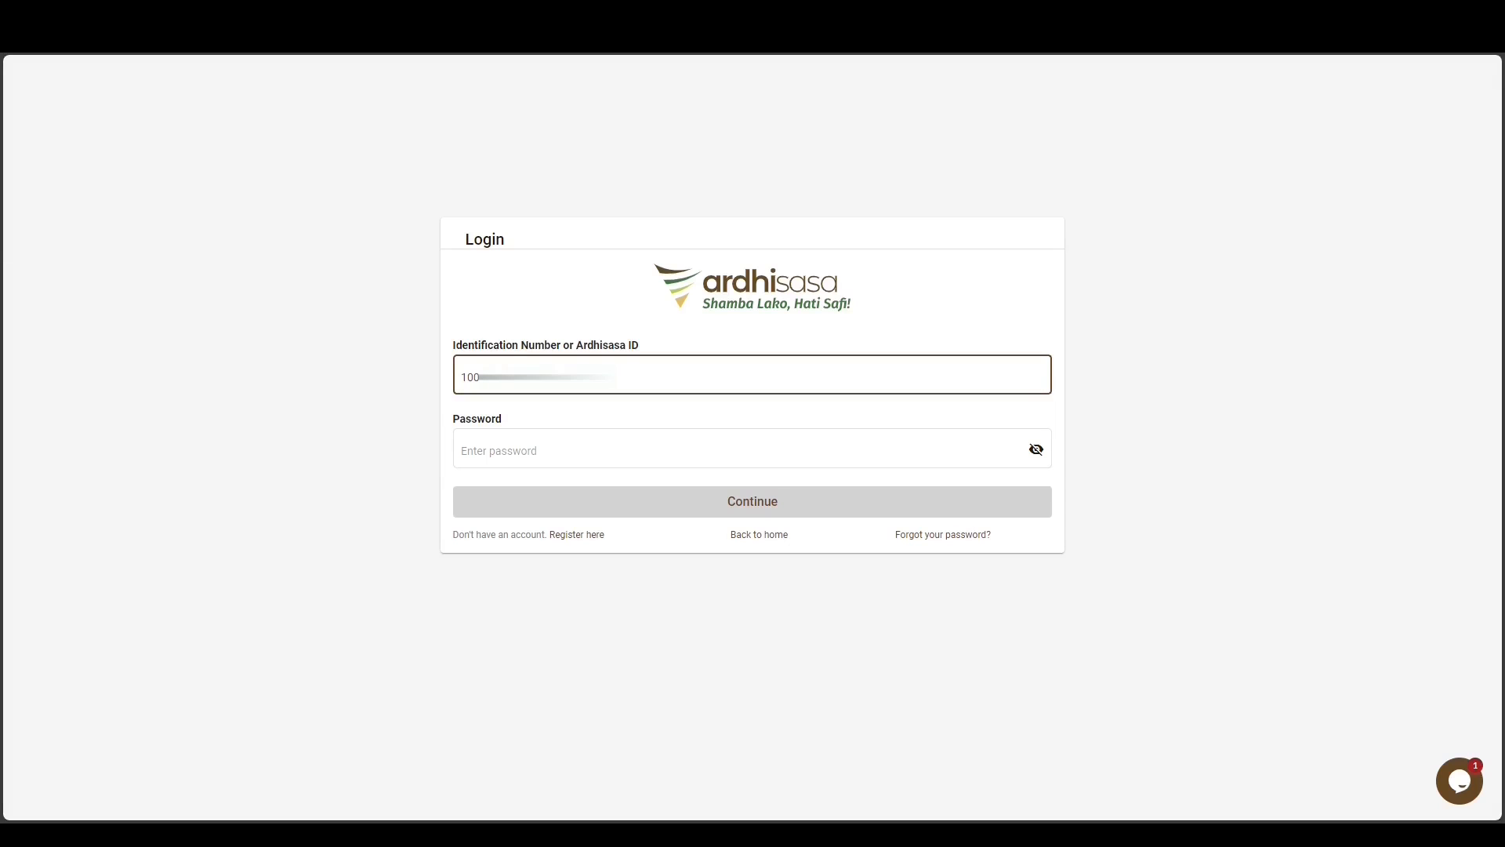
{"action": "left_click", "coordinate": [582, 453]}
{"action": "type", "text": "•••••••••••••••••"}
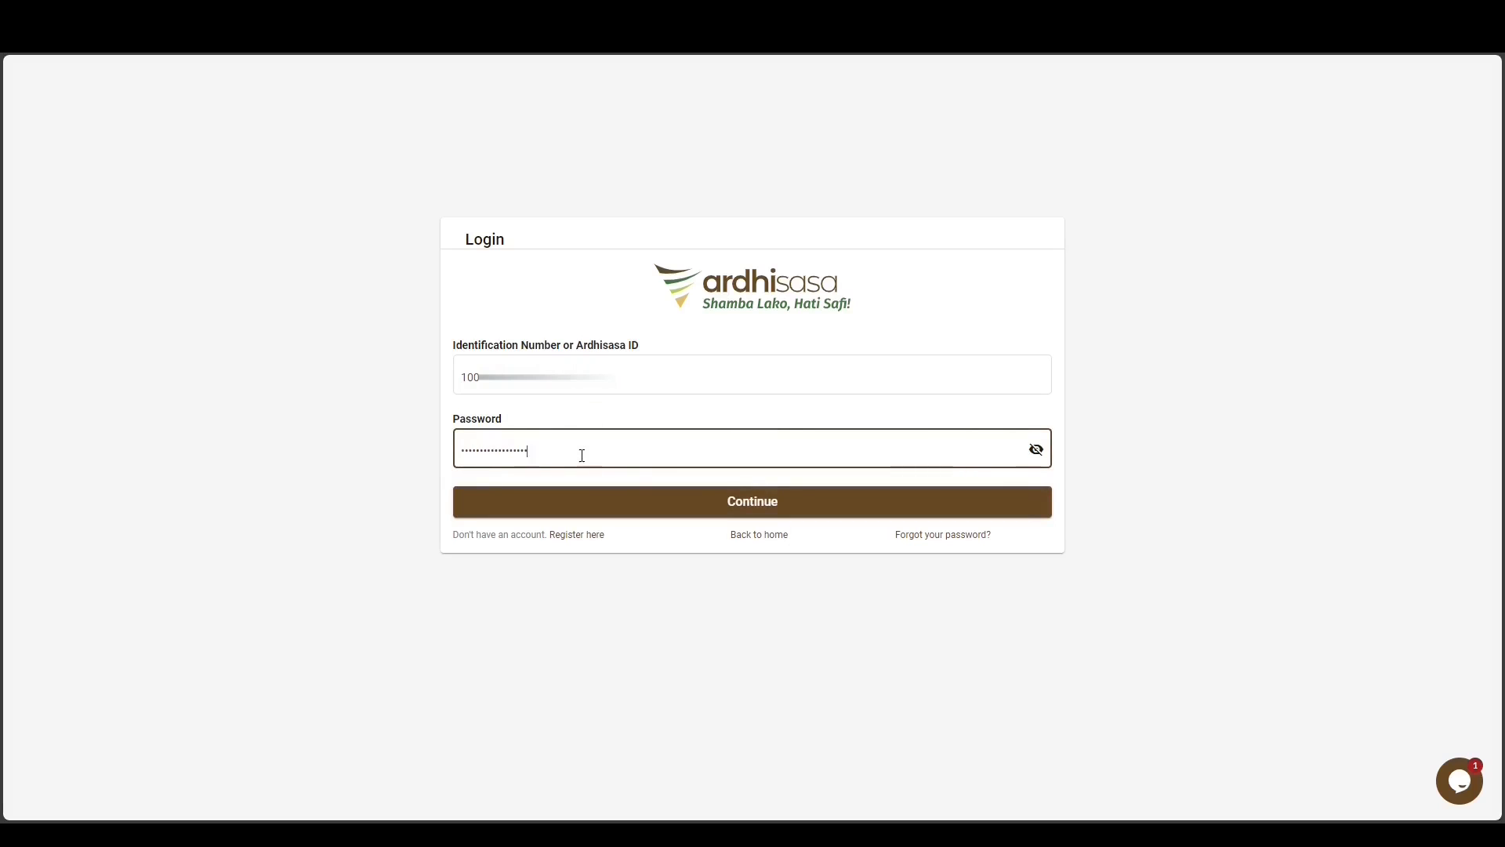
{"action": "left_click", "coordinate": [761, 511]}
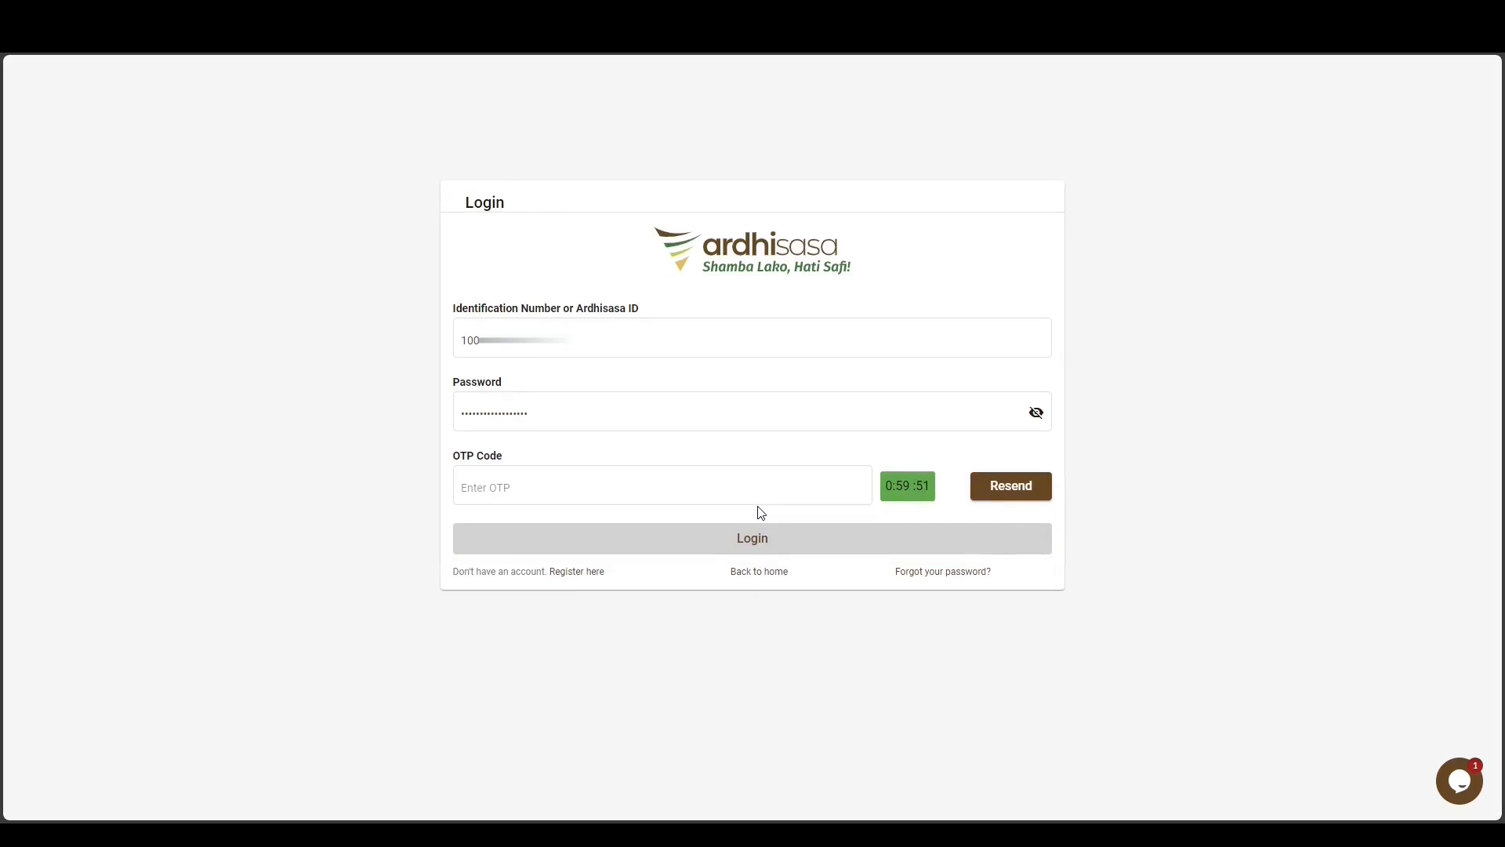
{"action": "left_click", "coordinate": [609, 491]}
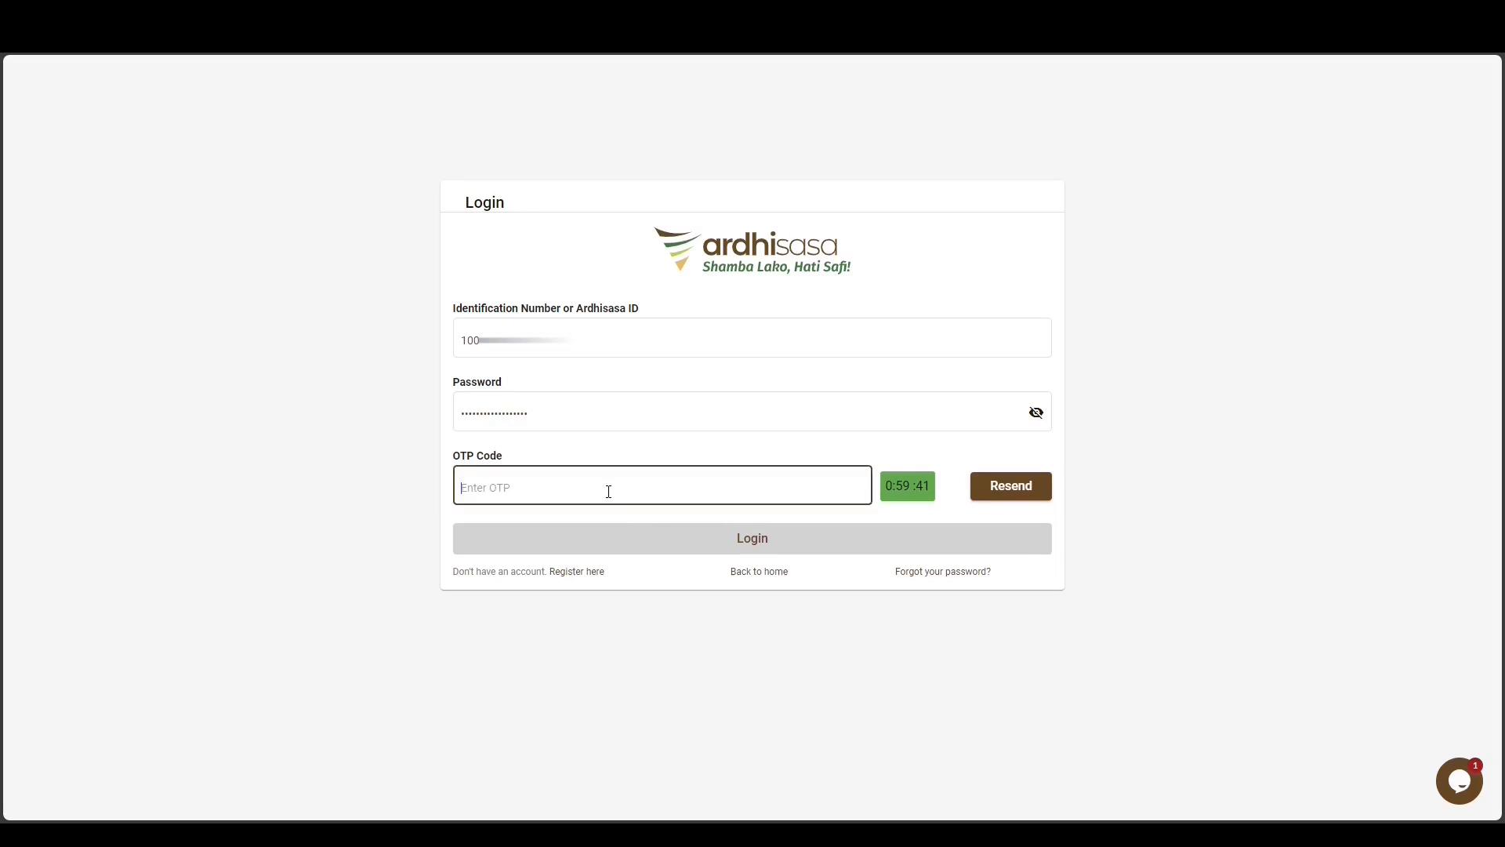
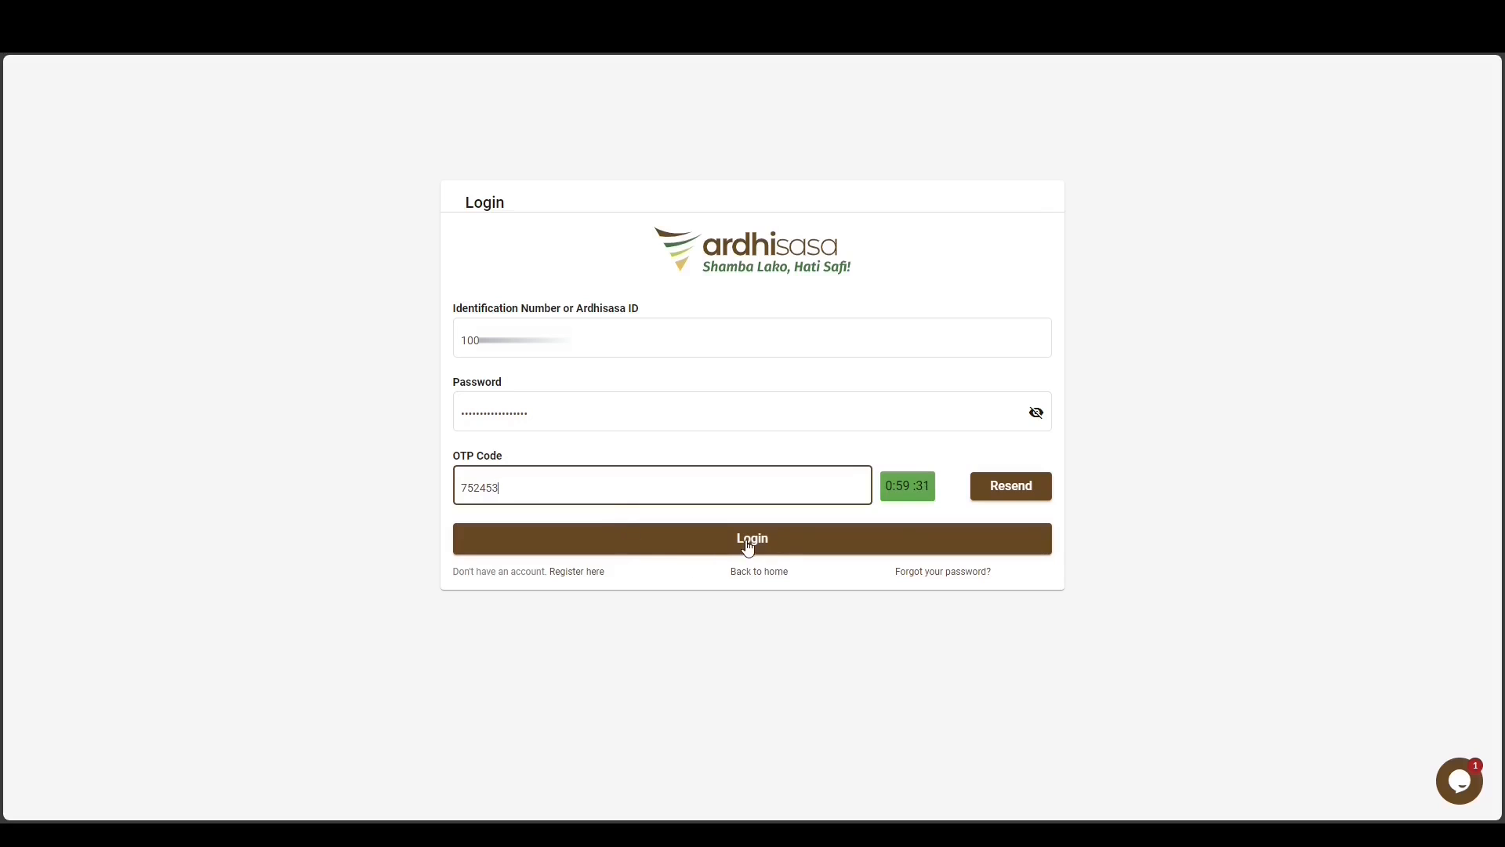
{"action": "left_click", "coordinate": [779, 549]}
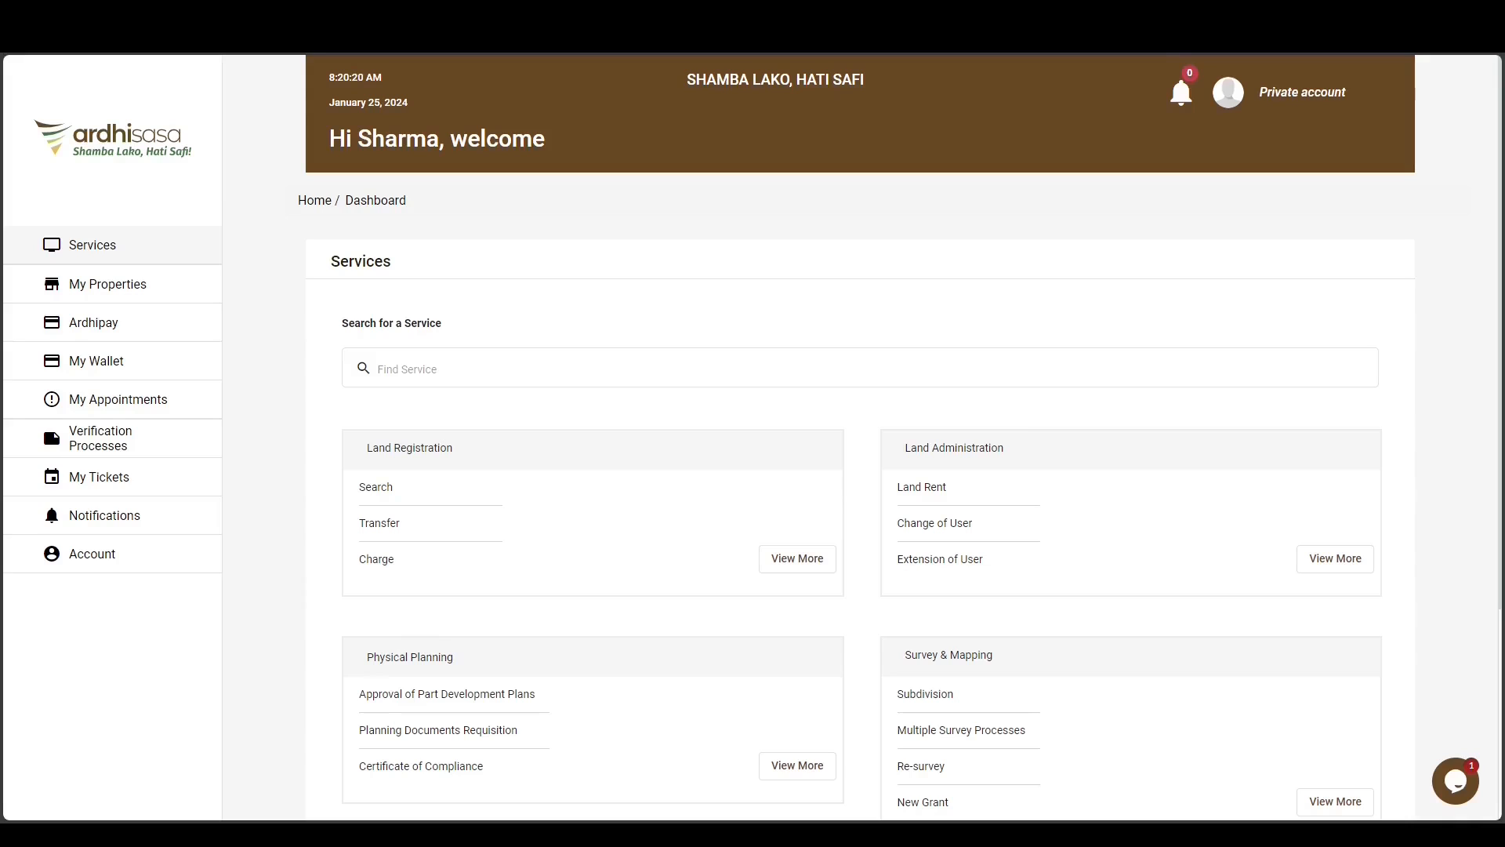
{"action": "left_click", "coordinate": [101, 566]}
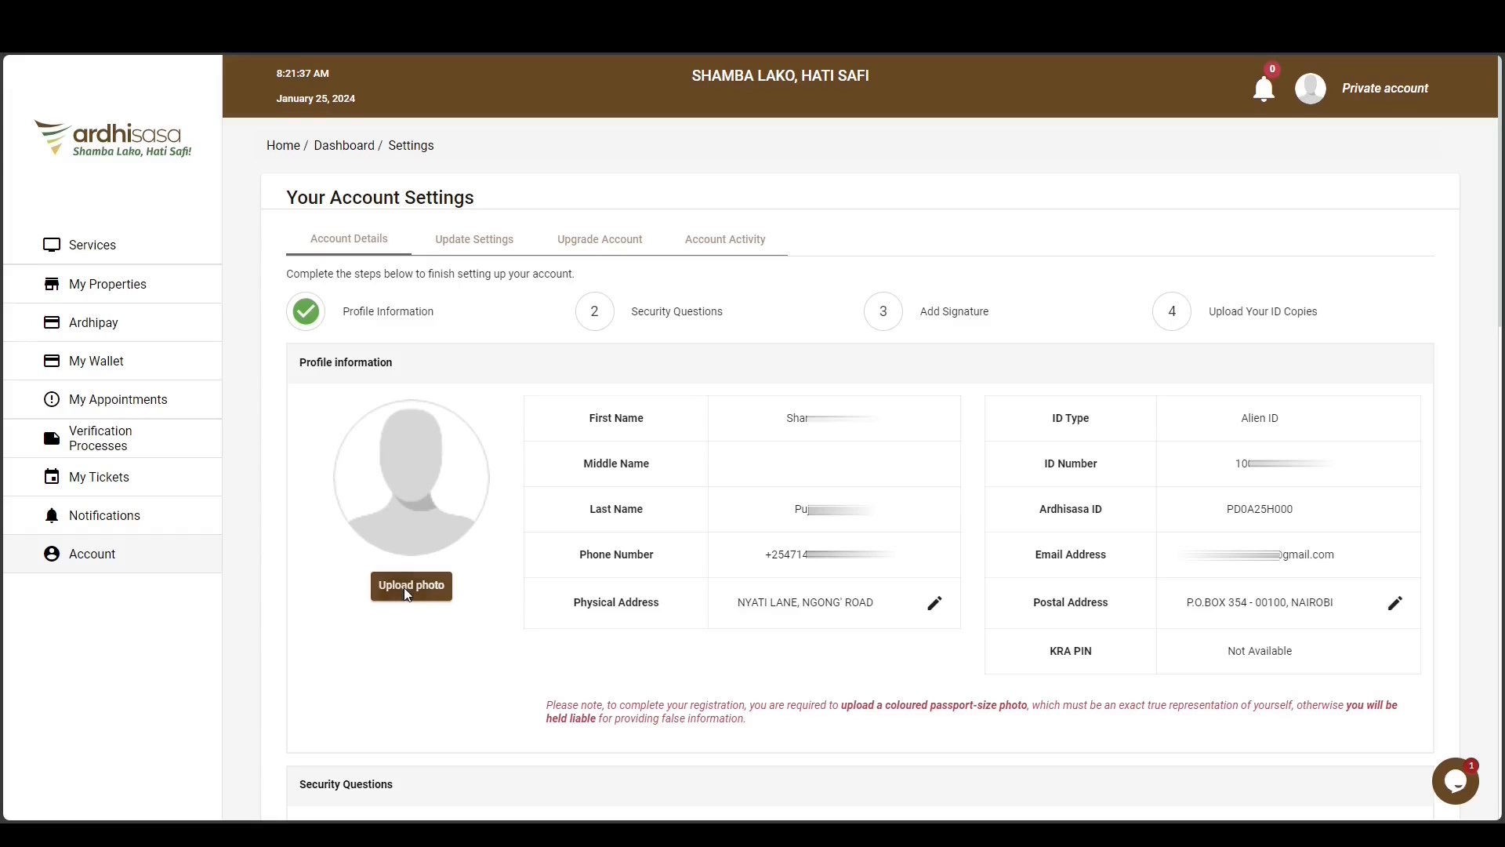
Step: Open the Upload photo dialog under the blank profile avatar
{"action": "left_click", "coordinate": [407, 593]}
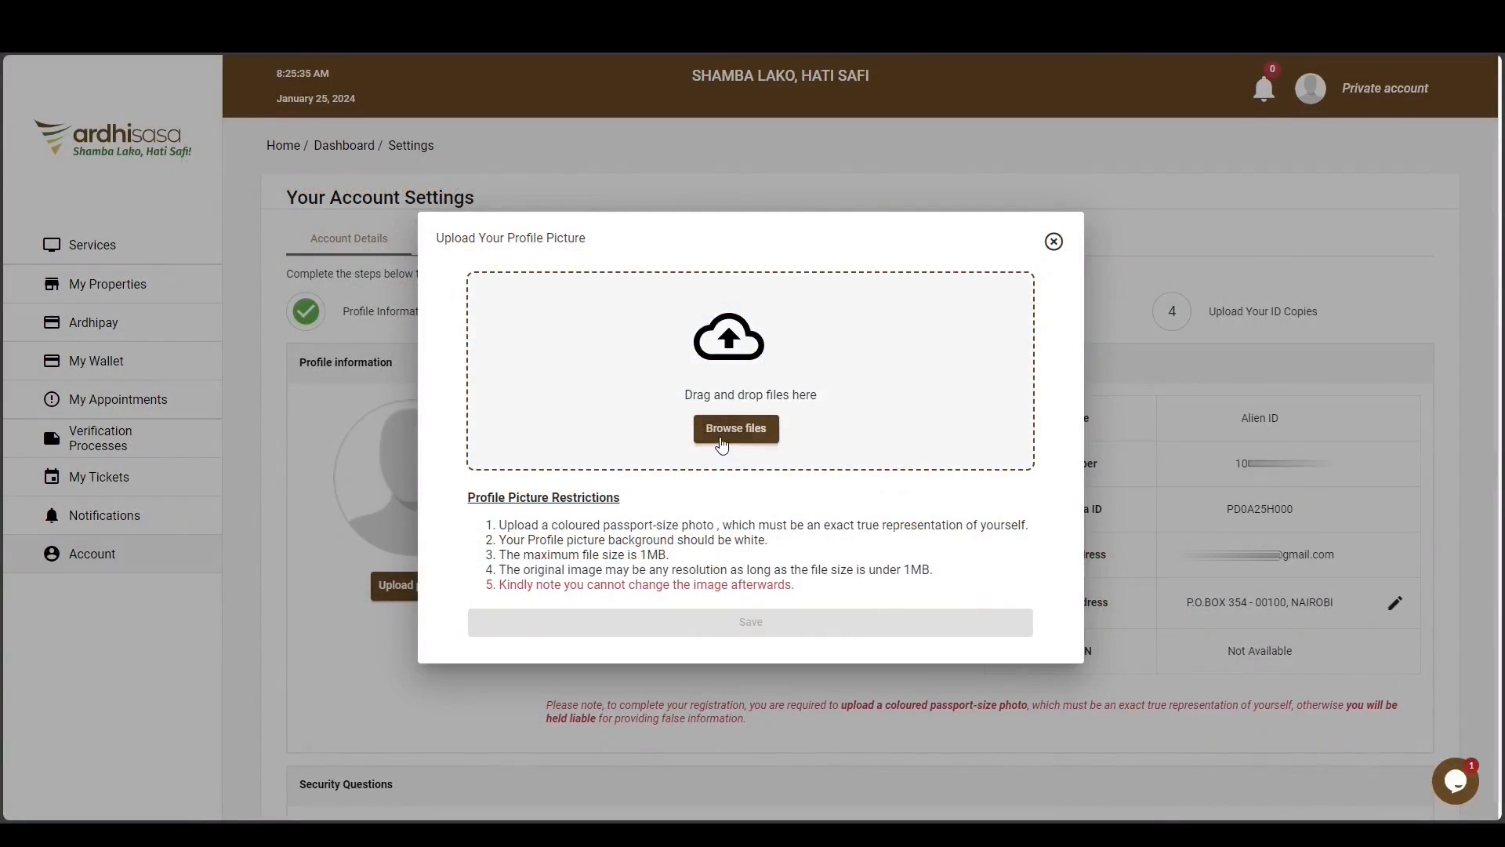
Step: Upload and confirm ffffff.jpg as the profile picture, then refresh to display it
{"action": "left_click", "coordinate": [722, 437]}
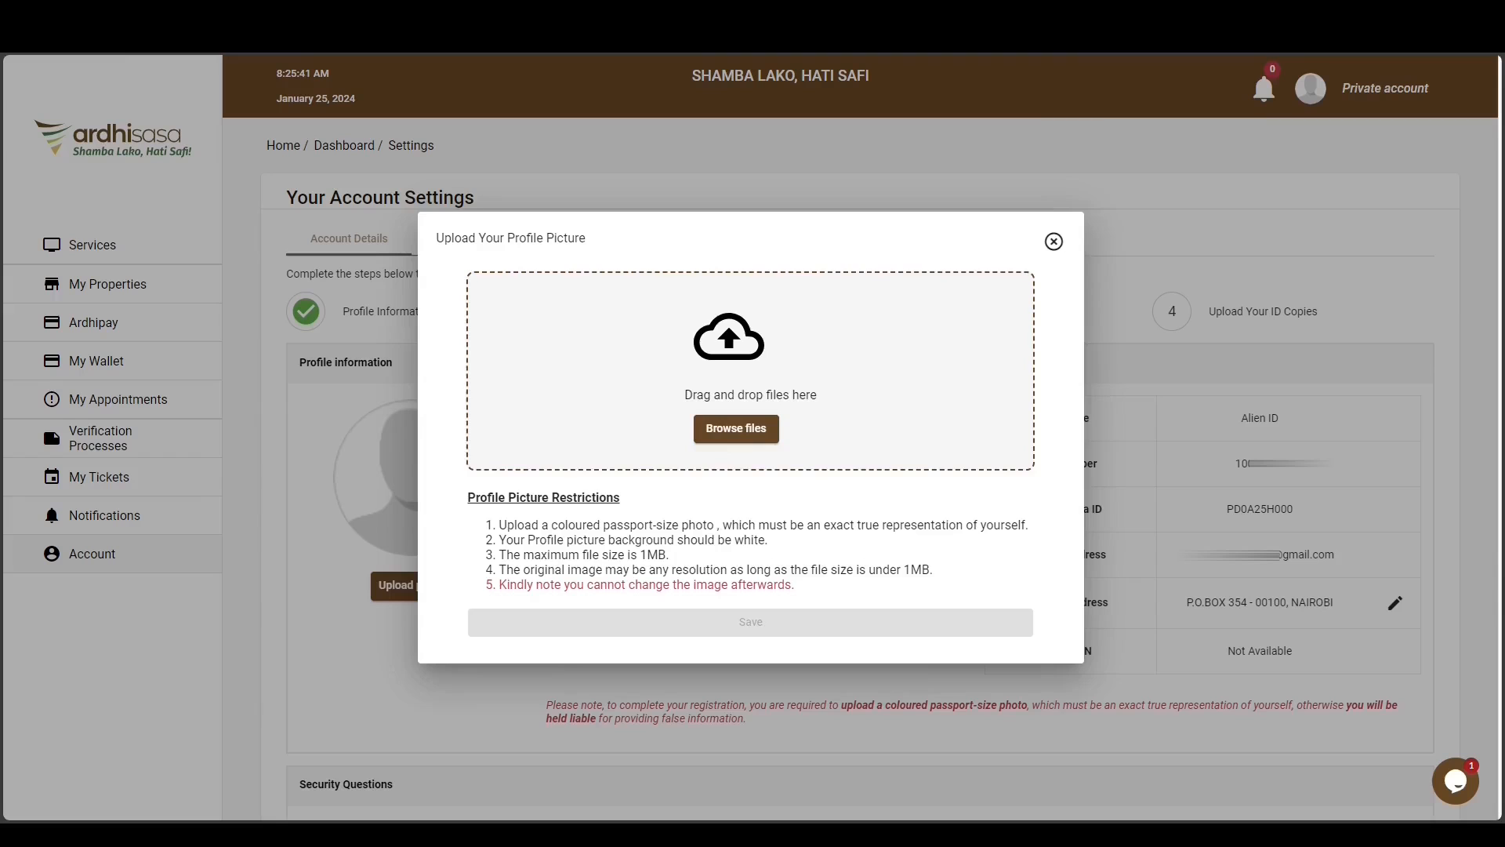
{"action": "double_click", "coordinate": [552, 518]}
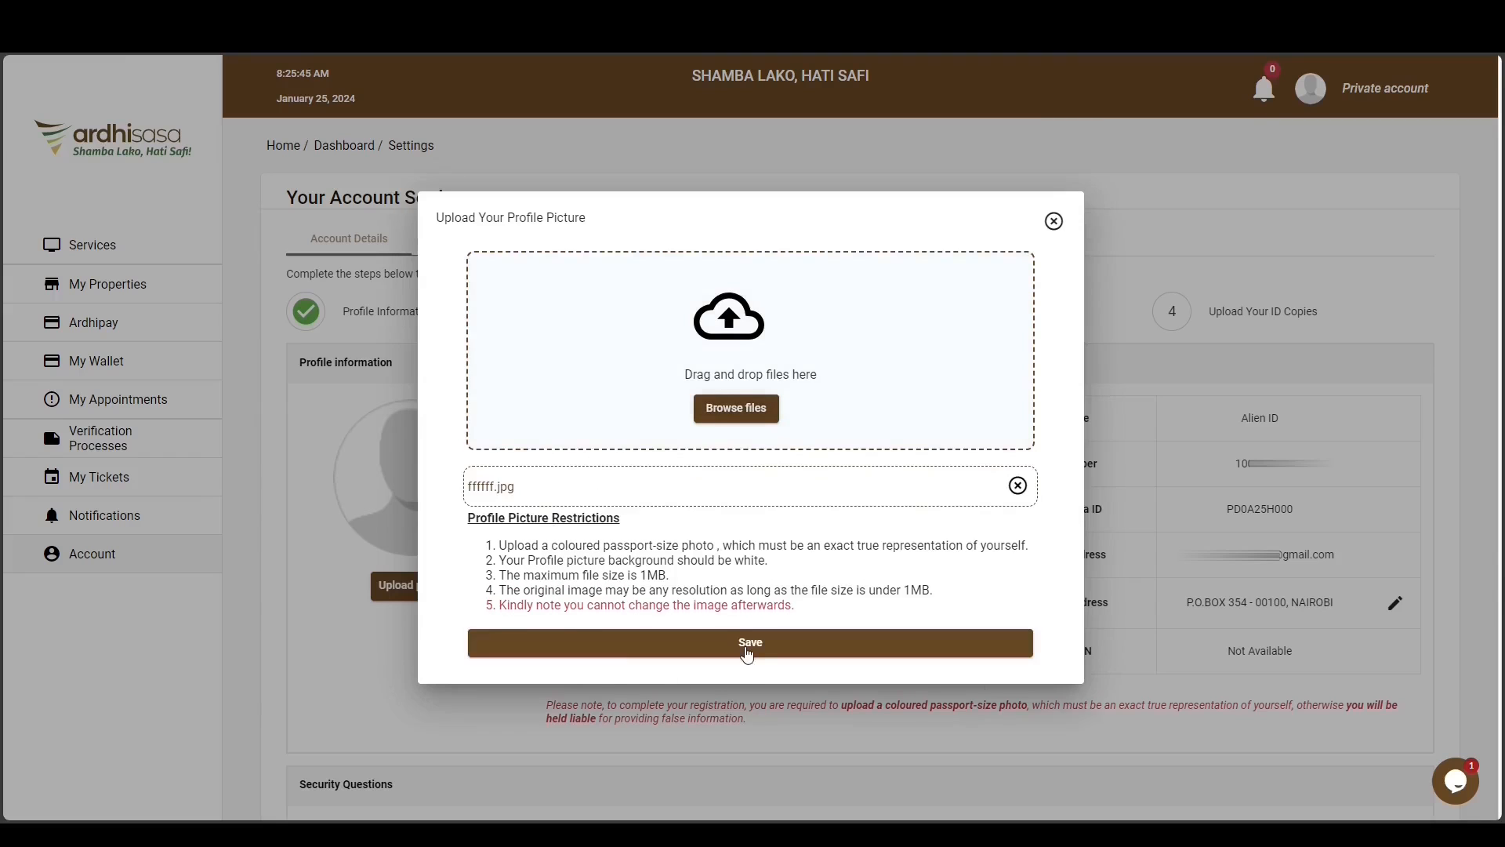
{"action": "left_click", "coordinate": [749, 653]}
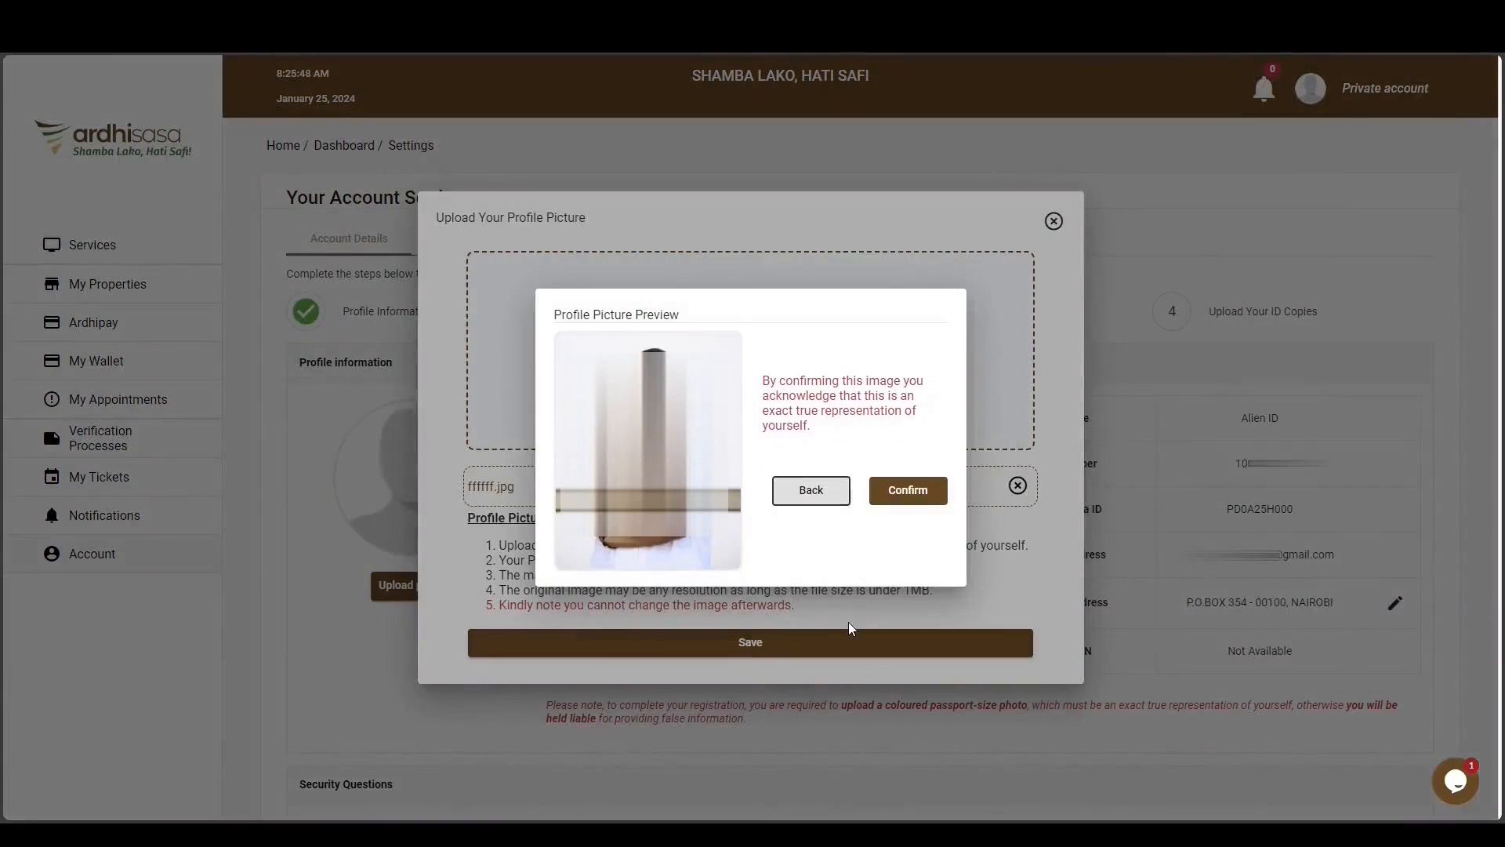
{"action": "left_click", "coordinate": [931, 498]}
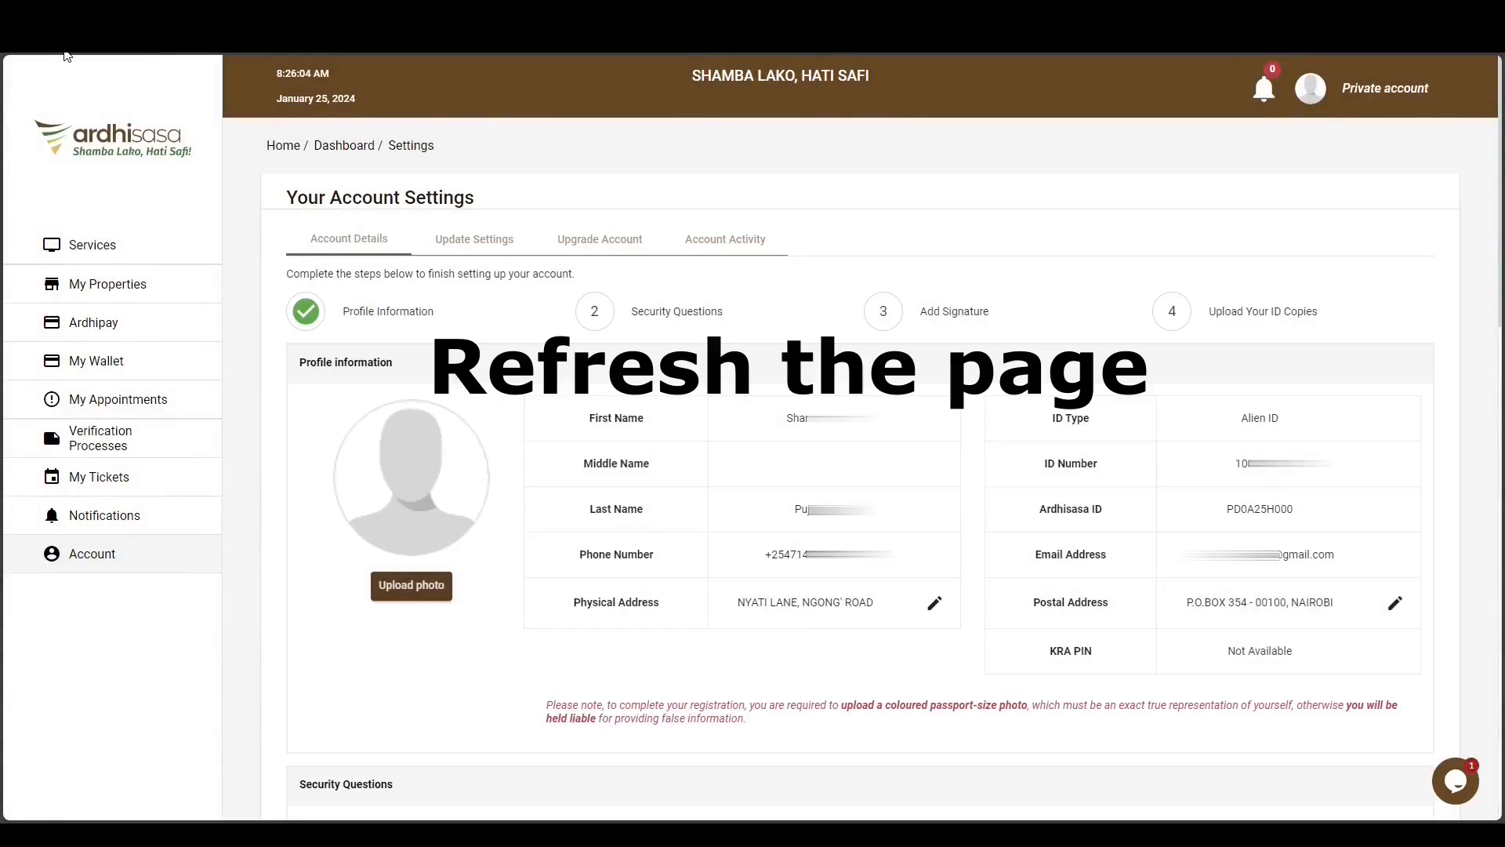
{"action": "left_click", "coordinate": [67, 55]}
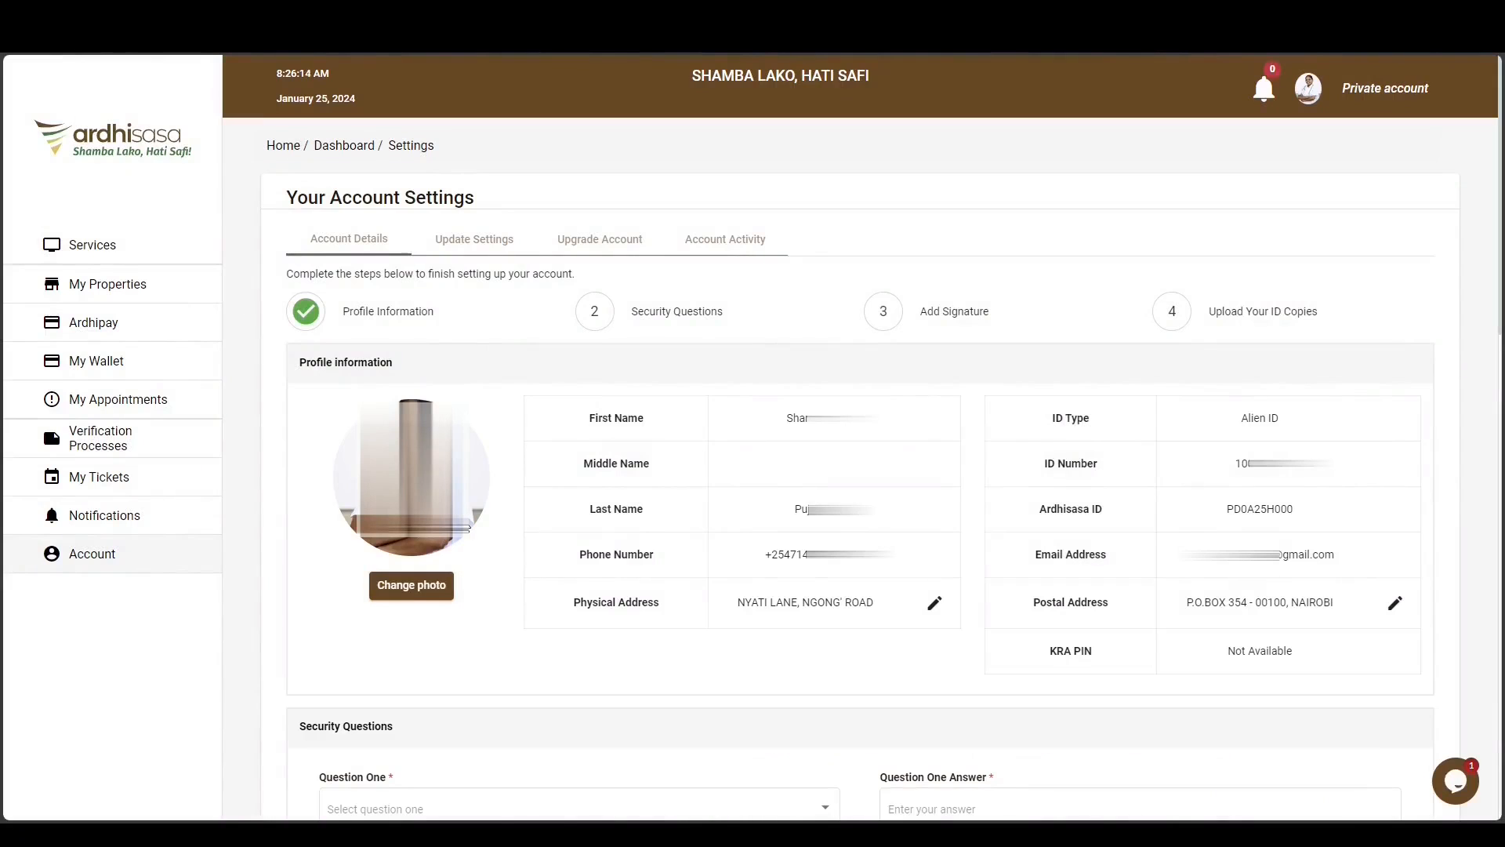
Step: Choose the birth city and favourite colour questions and enter their answers
{"action": "scroll", "coordinate": [596, 431], "scroll_direction": "down", "scroll_amount": 7}
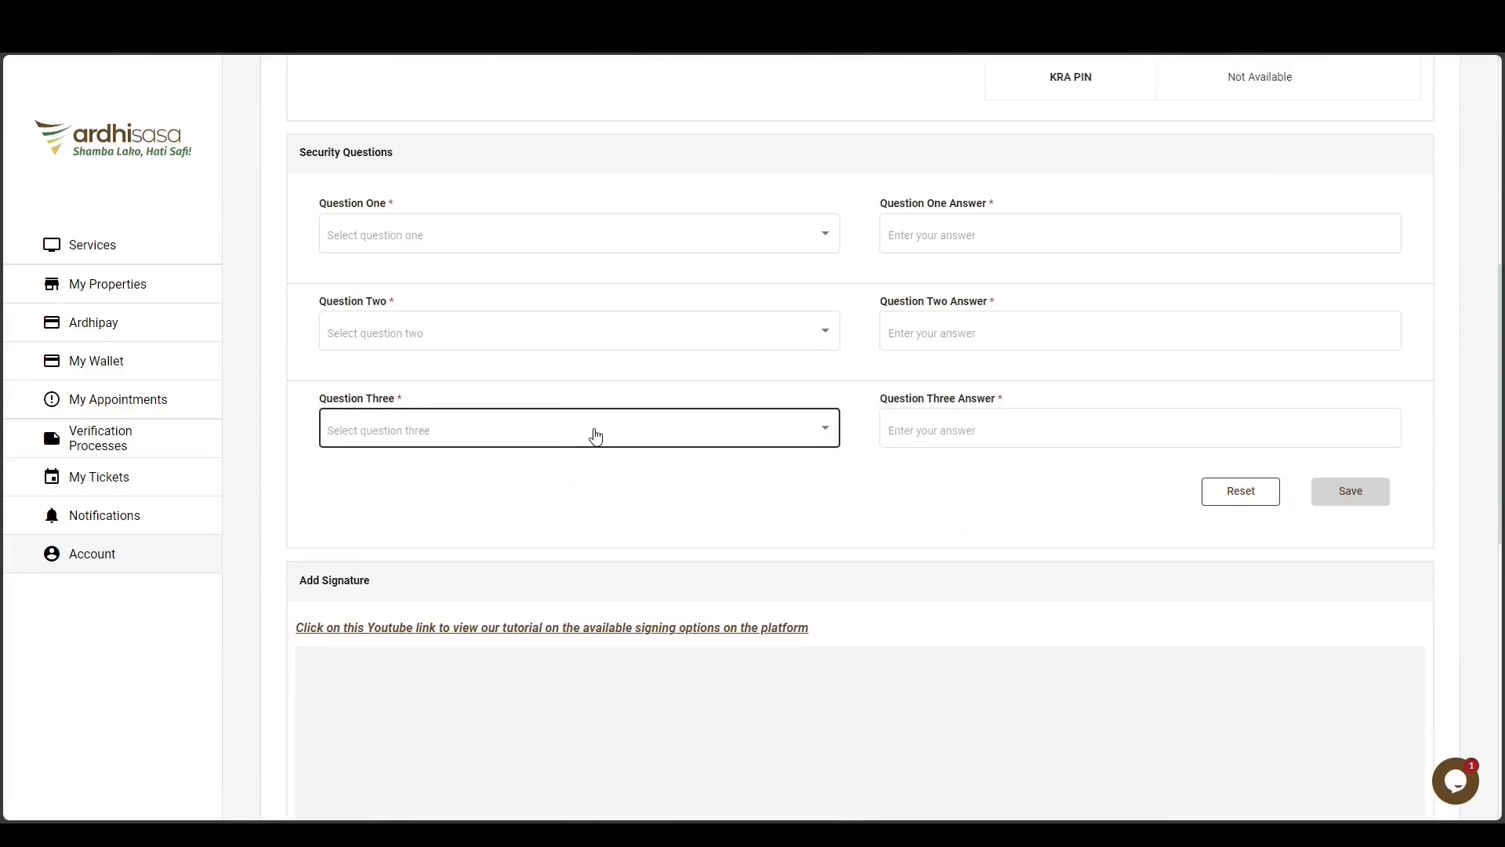
{"action": "left_click", "coordinate": [423, 232]}
{"action": "left_click", "coordinate": [427, 235]}
{"action": "left_click", "coordinate": [938, 238]}
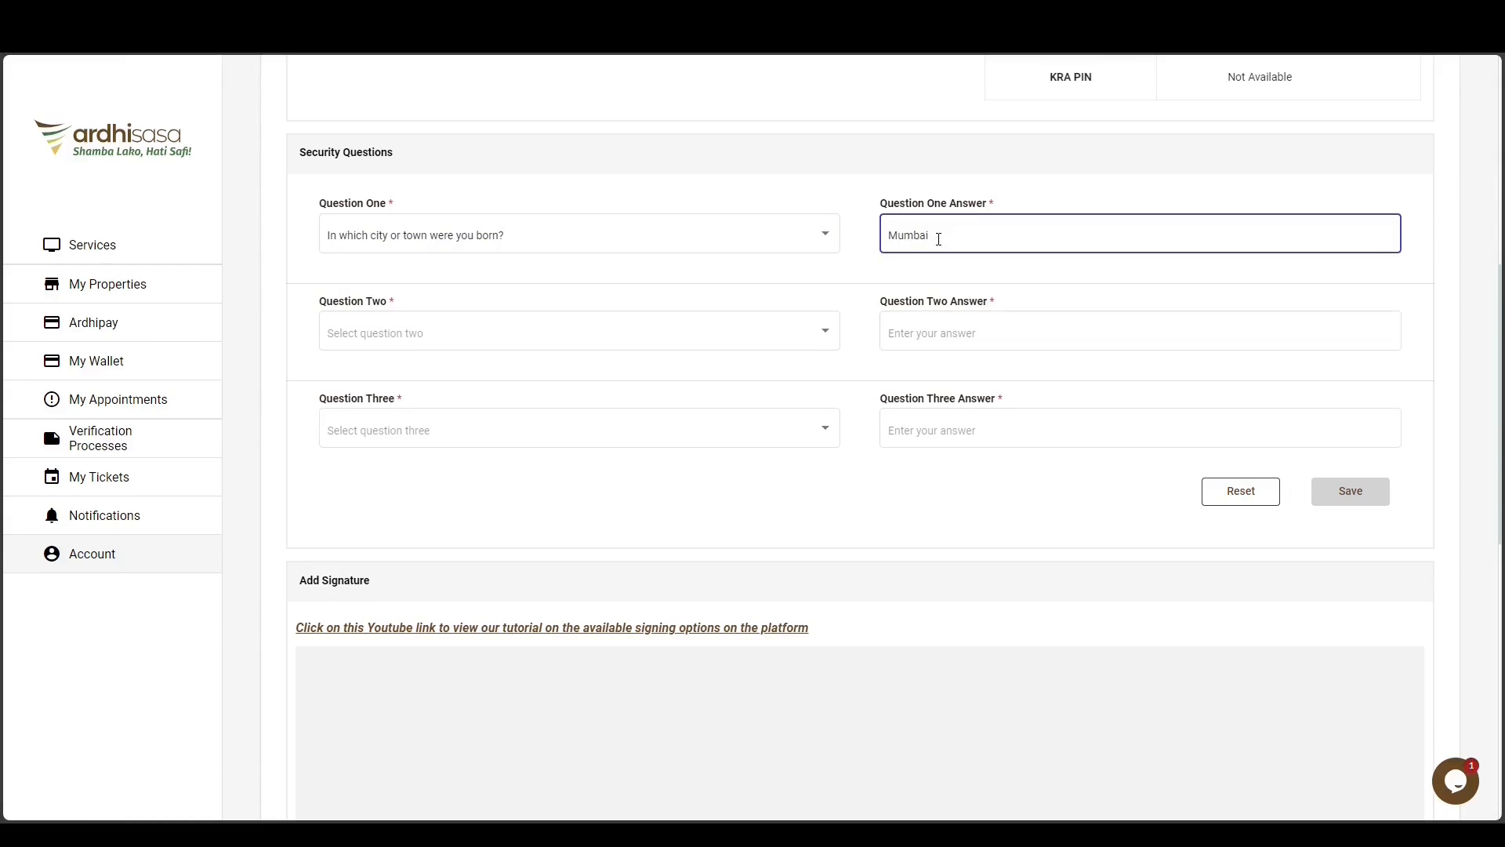
{"action": "left_click", "coordinate": [725, 342]}
{"action": "left_click", "coordinate": [718, 366]}
{"action": "left_click", "coordinate": [929, 330]}
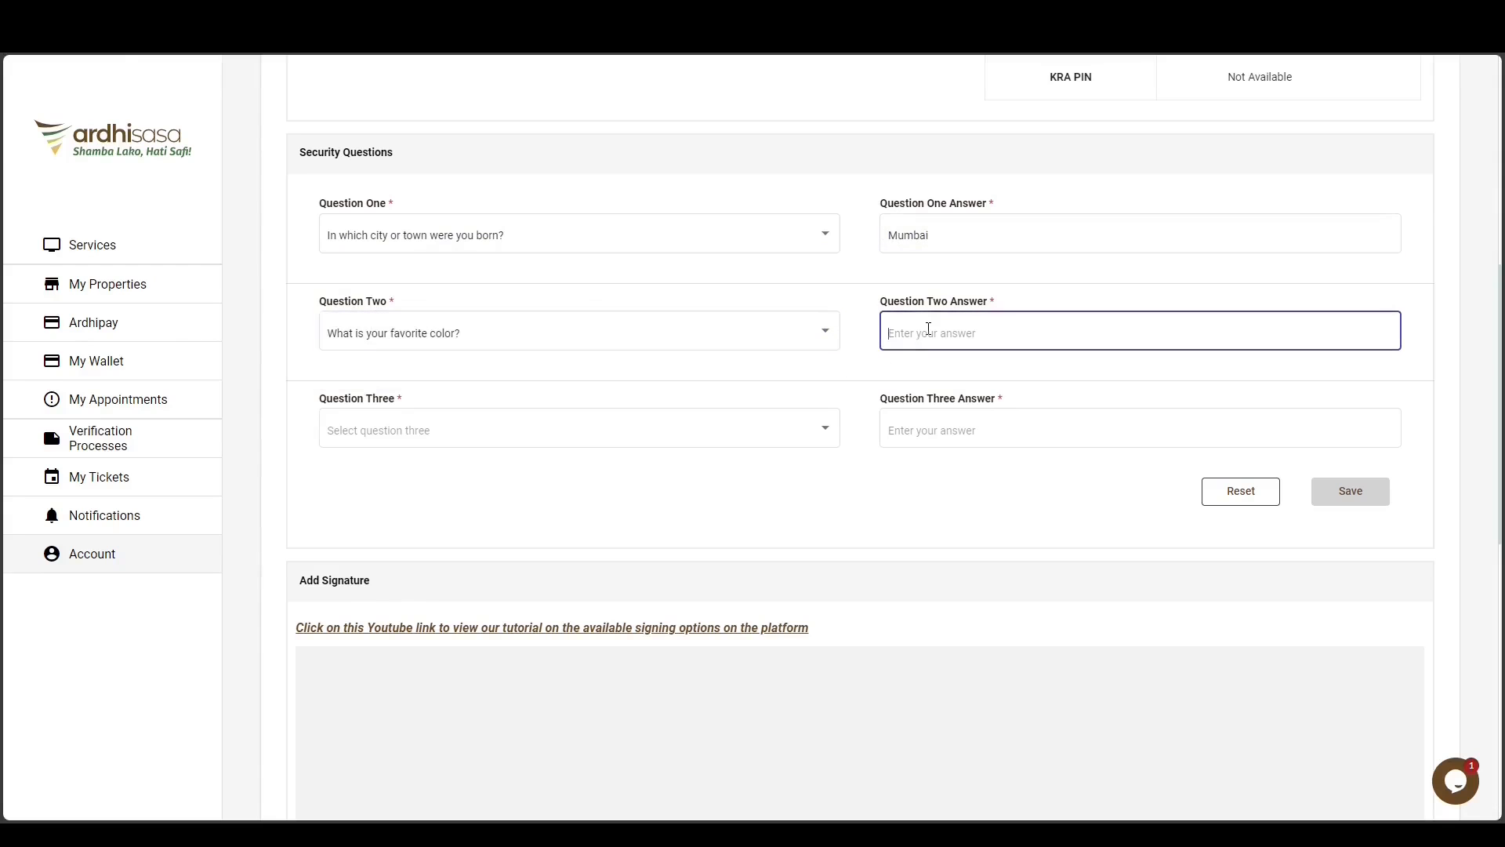
Step: Add the first school question with its answer, then save and confirm all three questions
{"action": "left_click", "coordinate": [673, 437]}
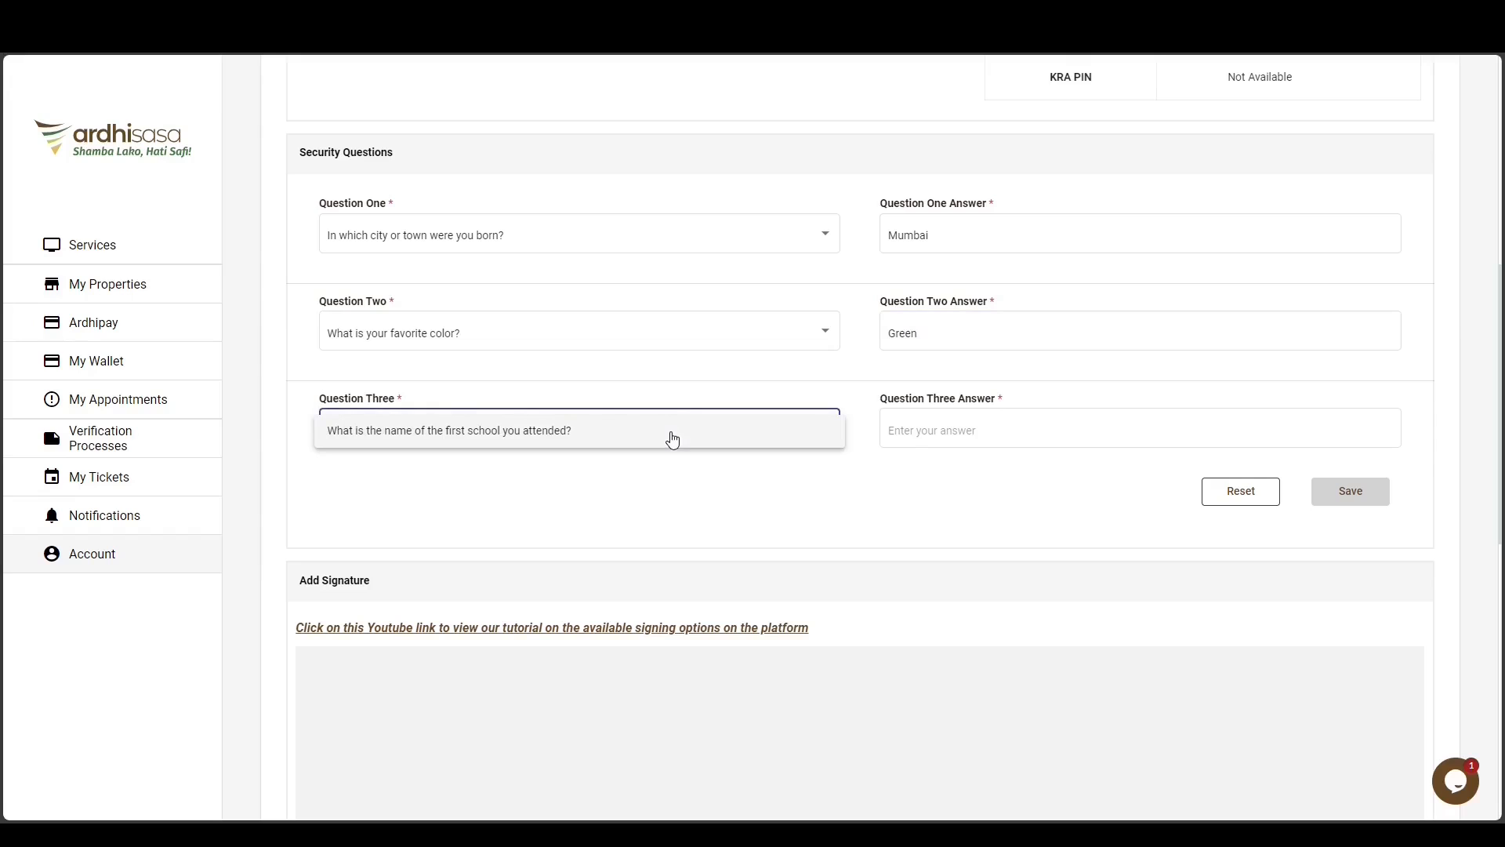
{"action": "left_click", "coordinate": [562, 442]}
{"action": "left_click", "coordinate": [943, 433]}
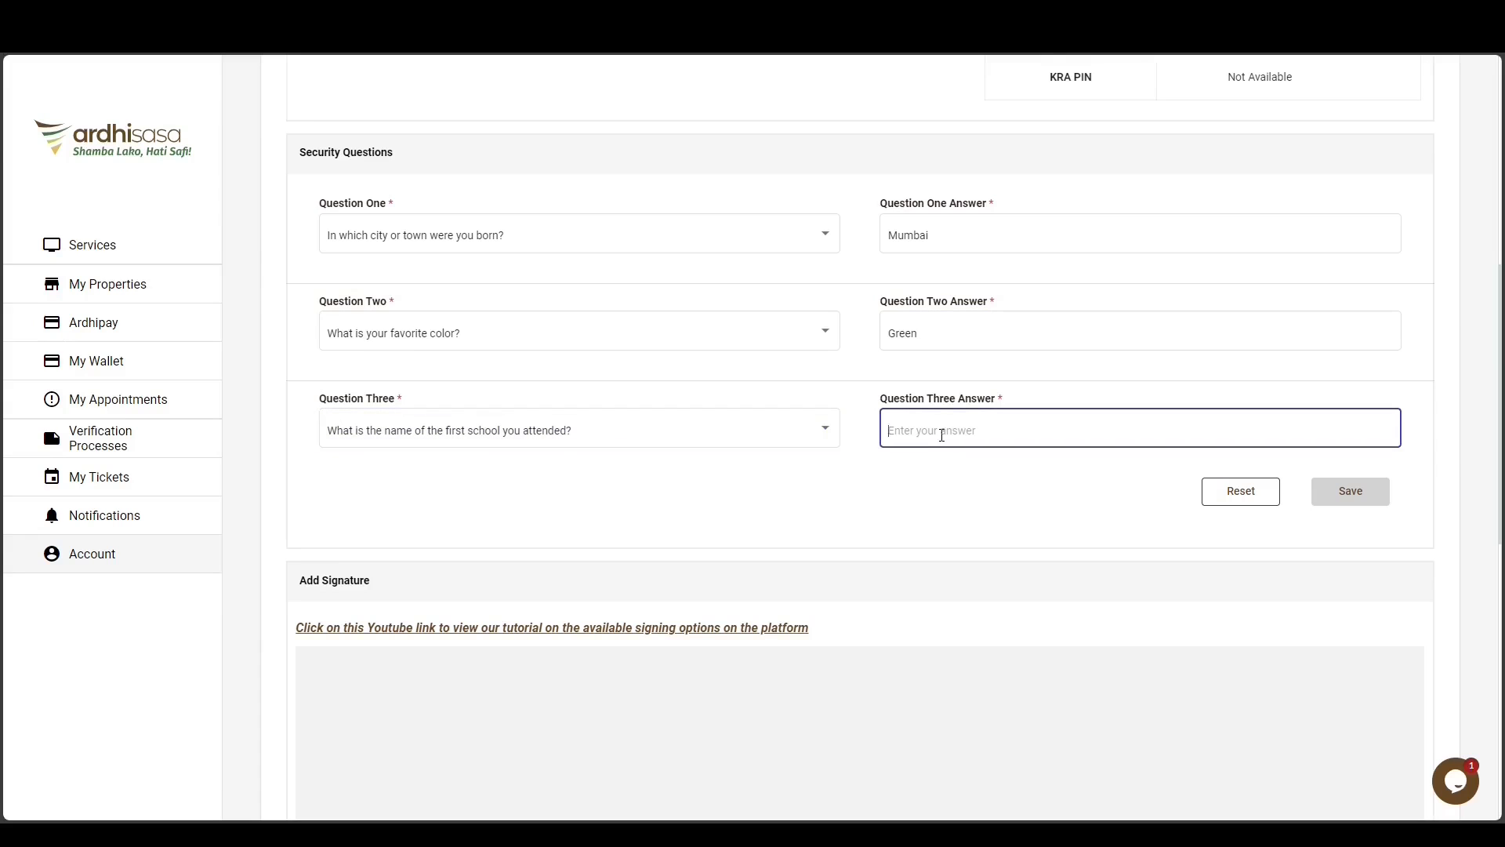
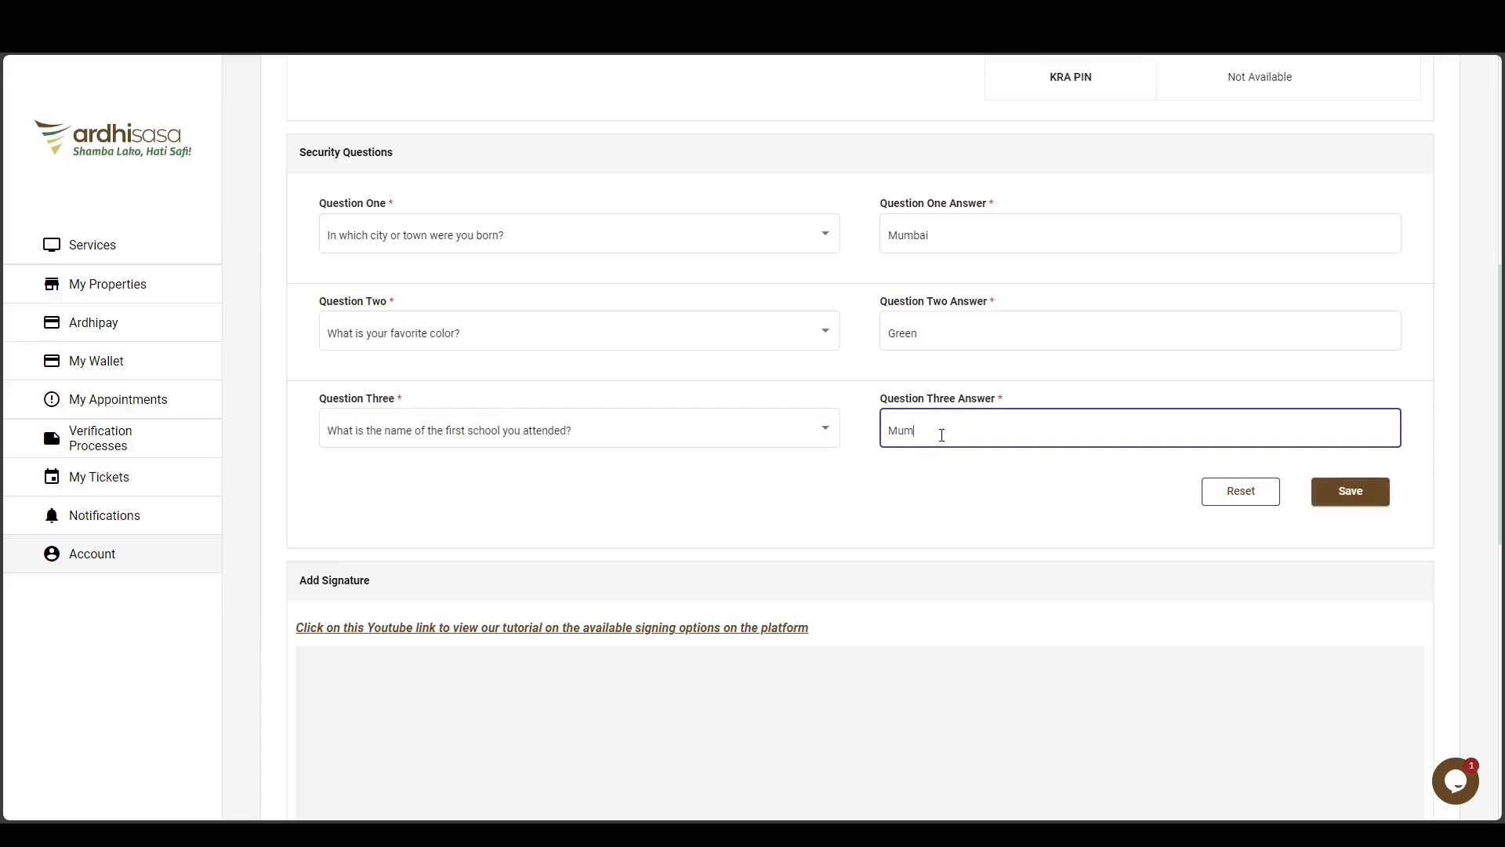
{"action": "left_click", "coordinate": [1356, 501]}
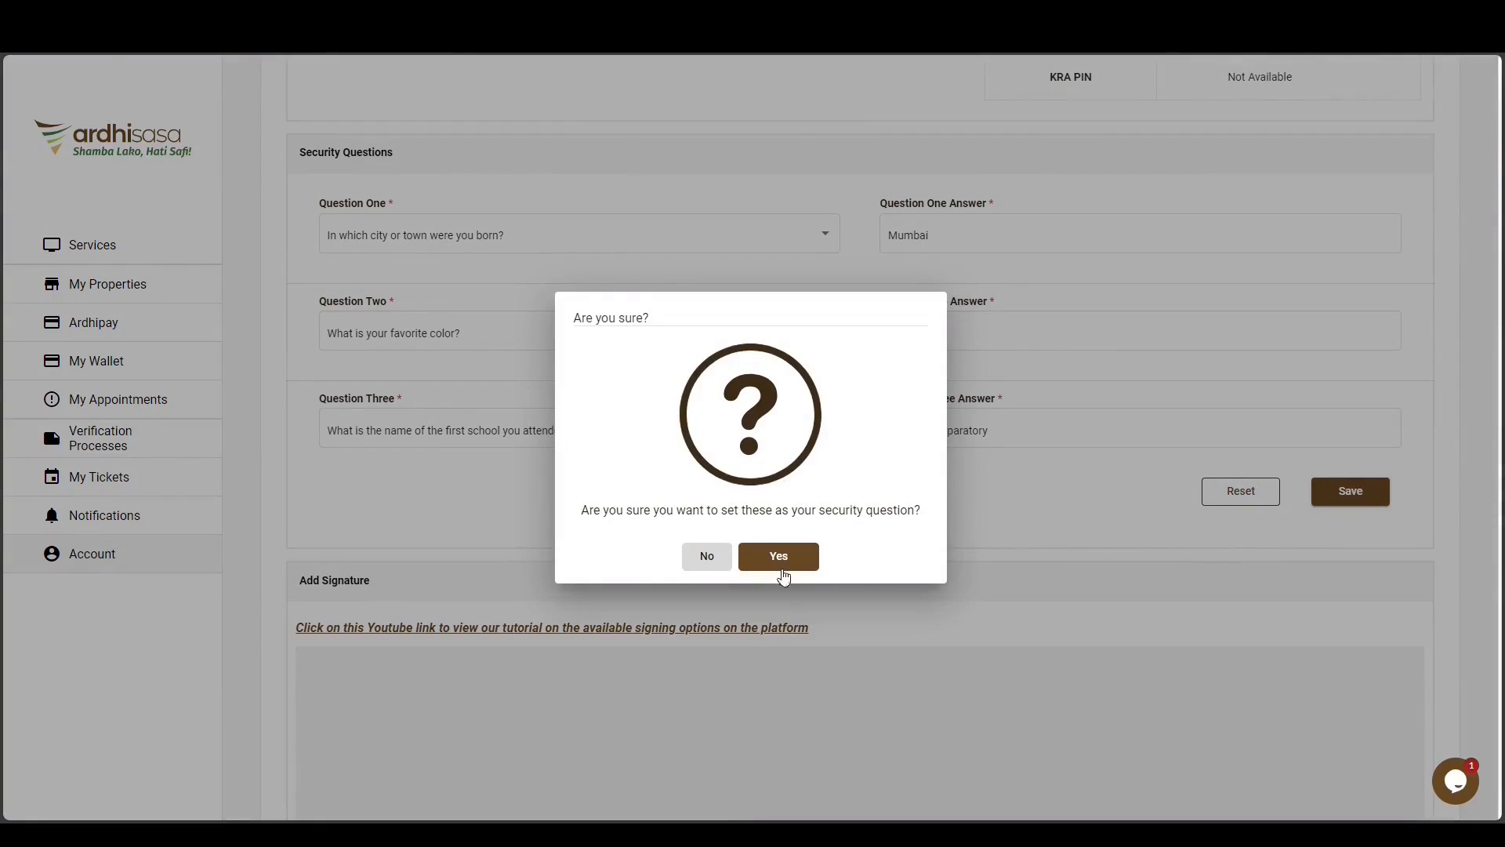
{"action": "left_click", "coordinate": [782, 562]}
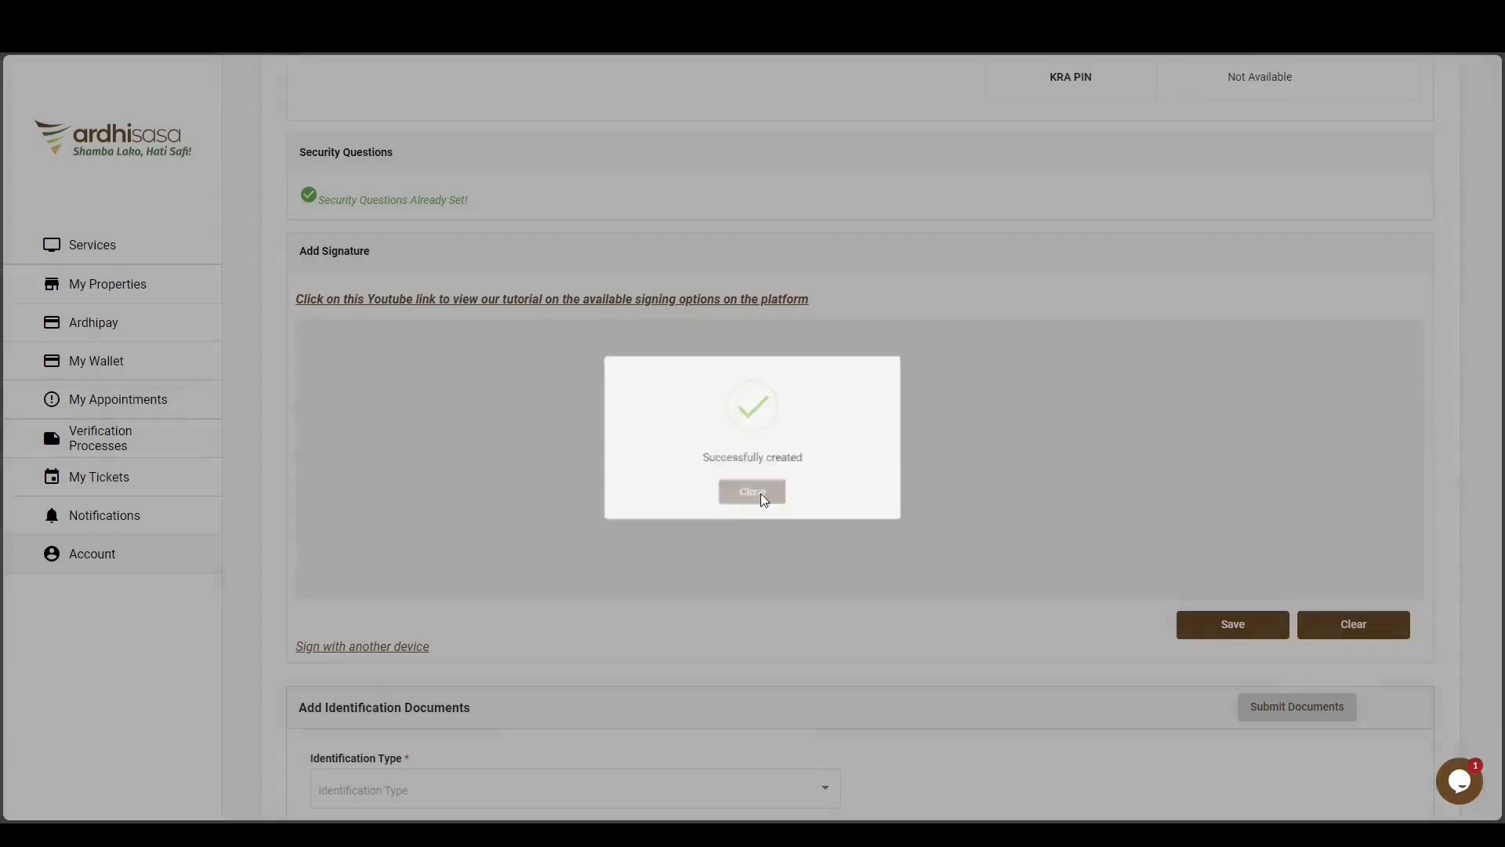
{"action": "left_click", "coordinate": [761, 495]}
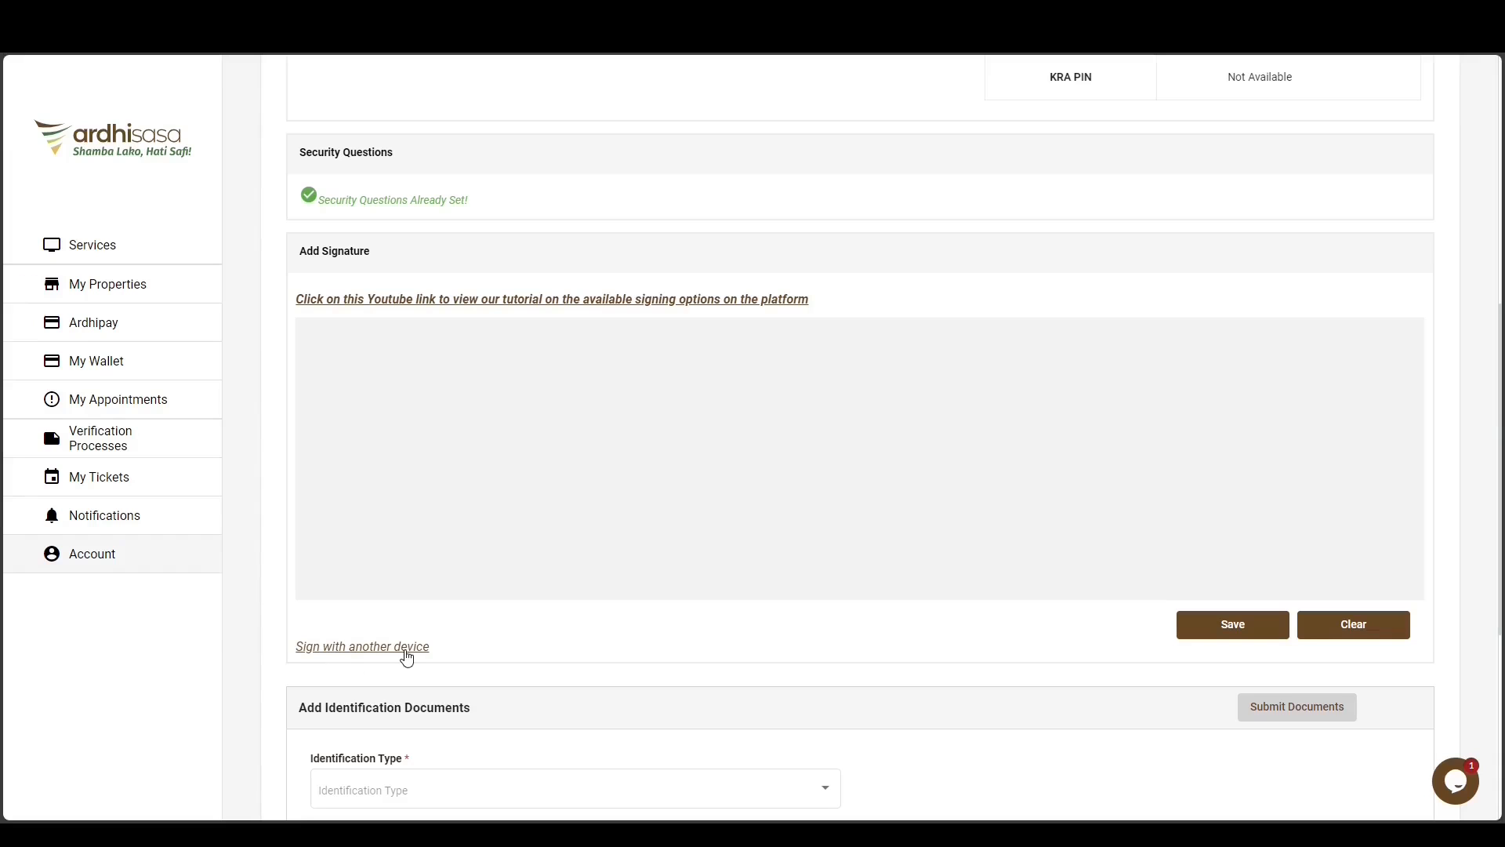
Step: Draw a freehand signature on the Add Signature pad and save it with confirmation
{"action": "left_click", "coordinate": [407, 655]}
{"action": "mouse_move", "coordinate": [604, 369]}
{"action": "left_mouse_down"}
{"action": "mouse_move", "coordinate": [618, 478]}
{"action": "mouse_move", "coordinate": [569, 433]}
{"action": "mouse_move", "coordinate": [618, 472]}
{"action": "mouse_move", "coordinate": [797, 453]}
{"action": "left_mouse_up"}
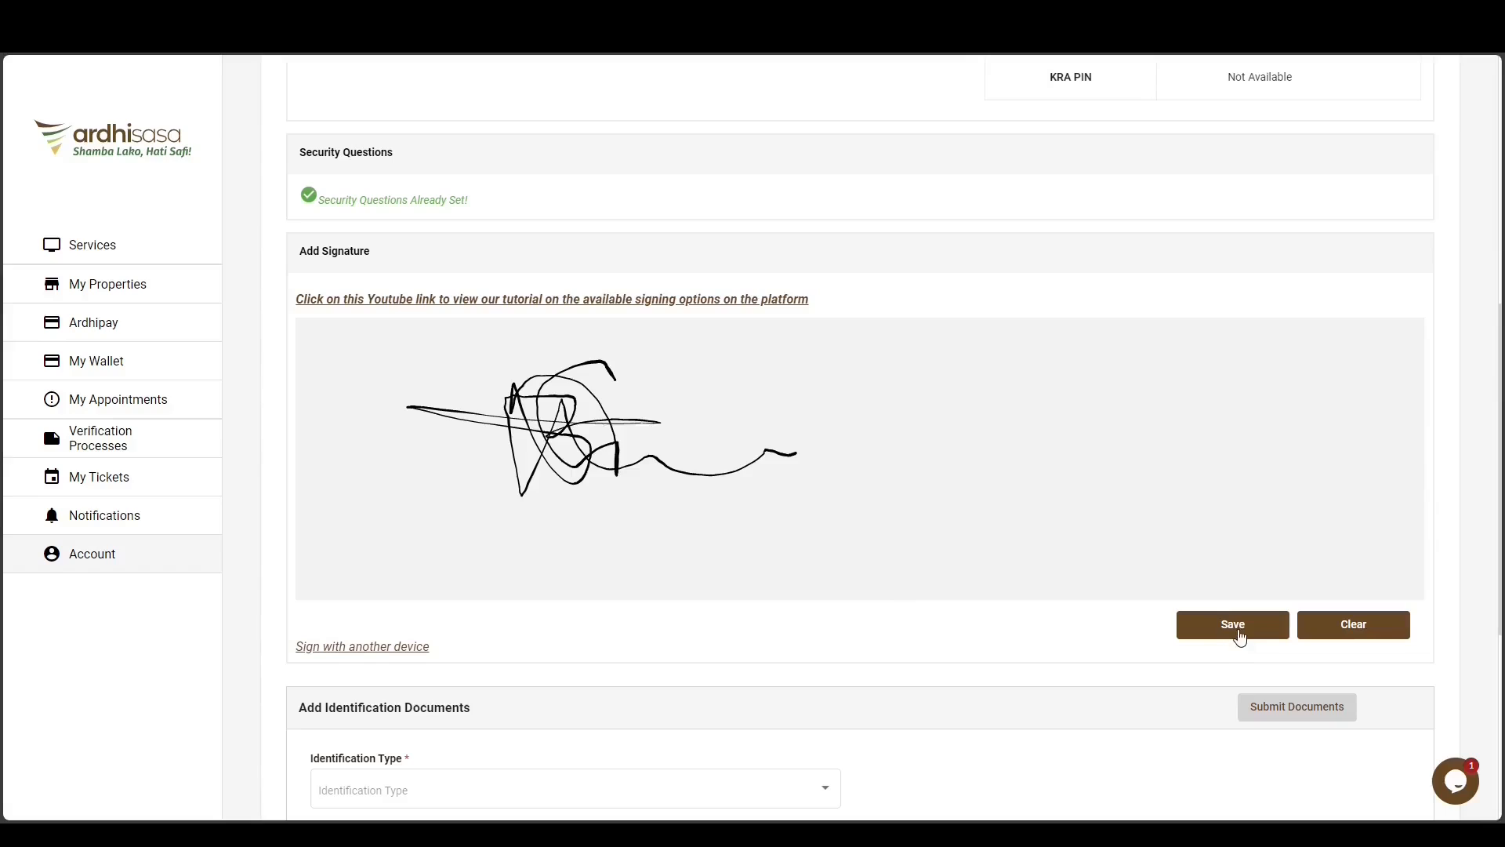
{"action": "left_click", "coordinate": [1242, 637]}
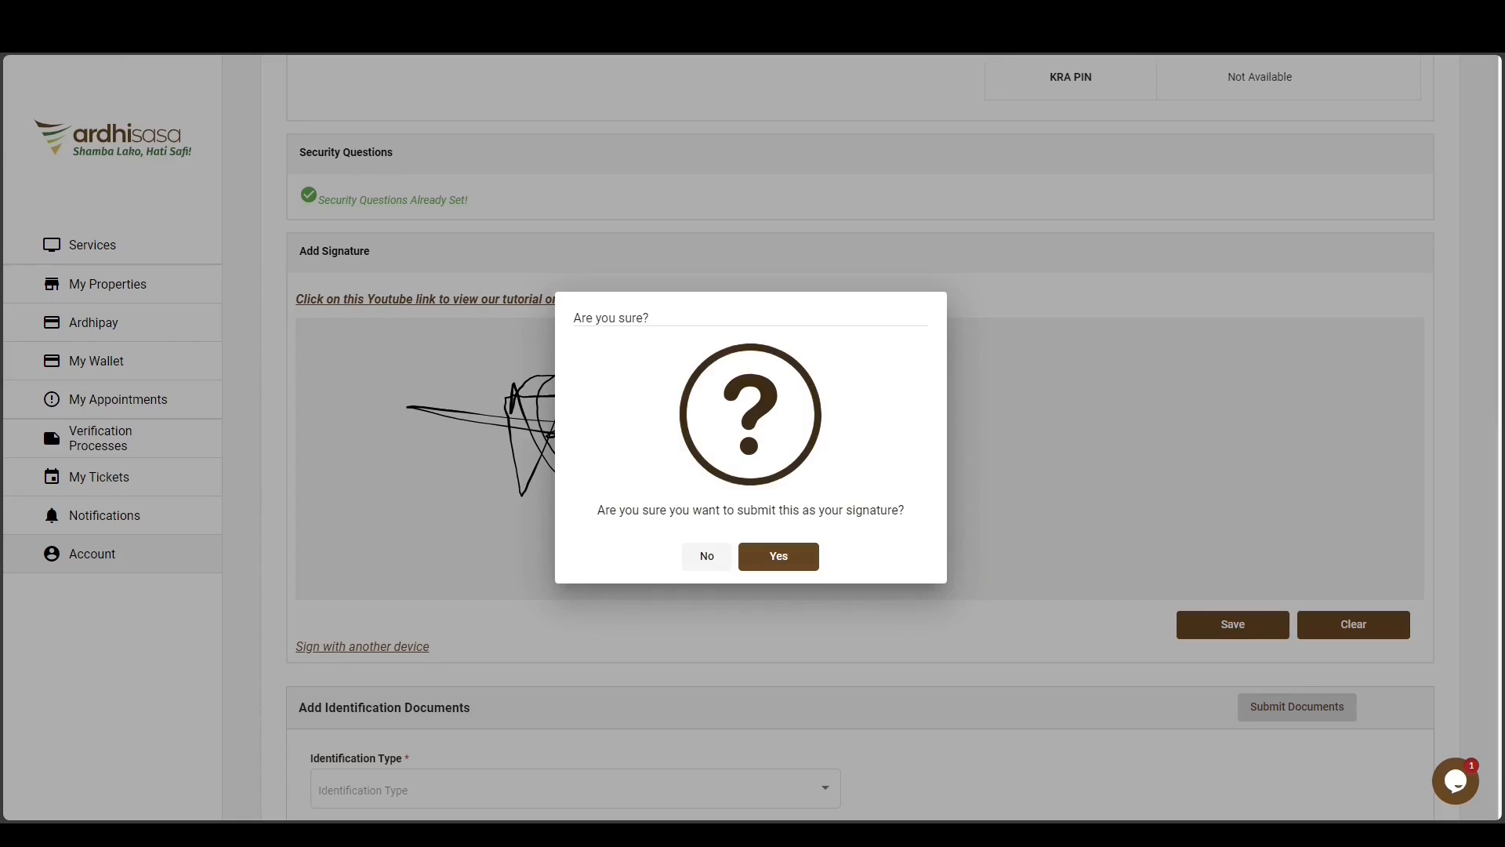
{"action": "left_click", "coordinate": [782, 561]}
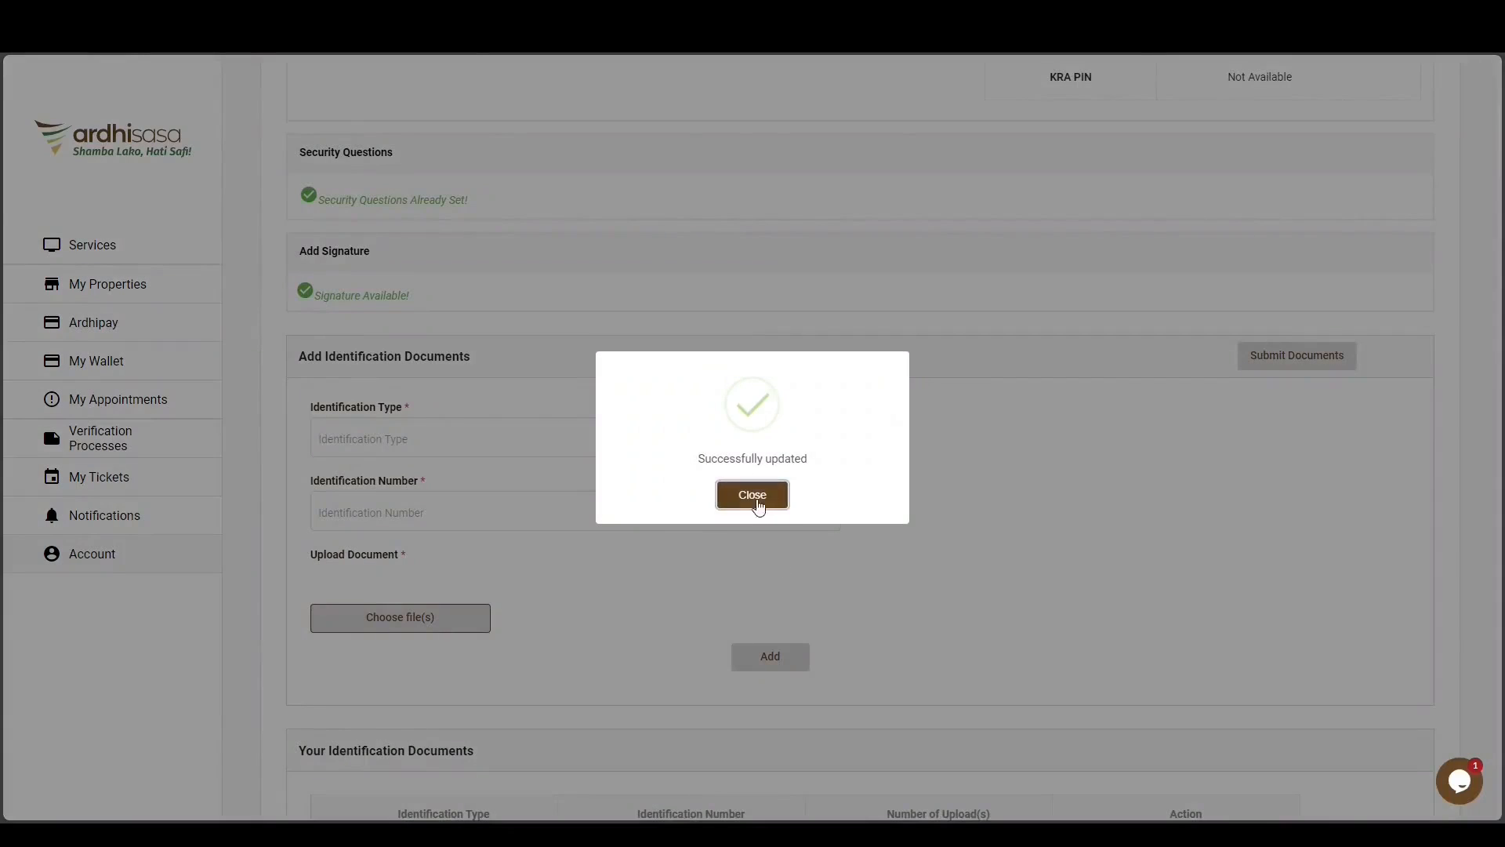
{"action": "left_click", "coordinate": [757, 503]}
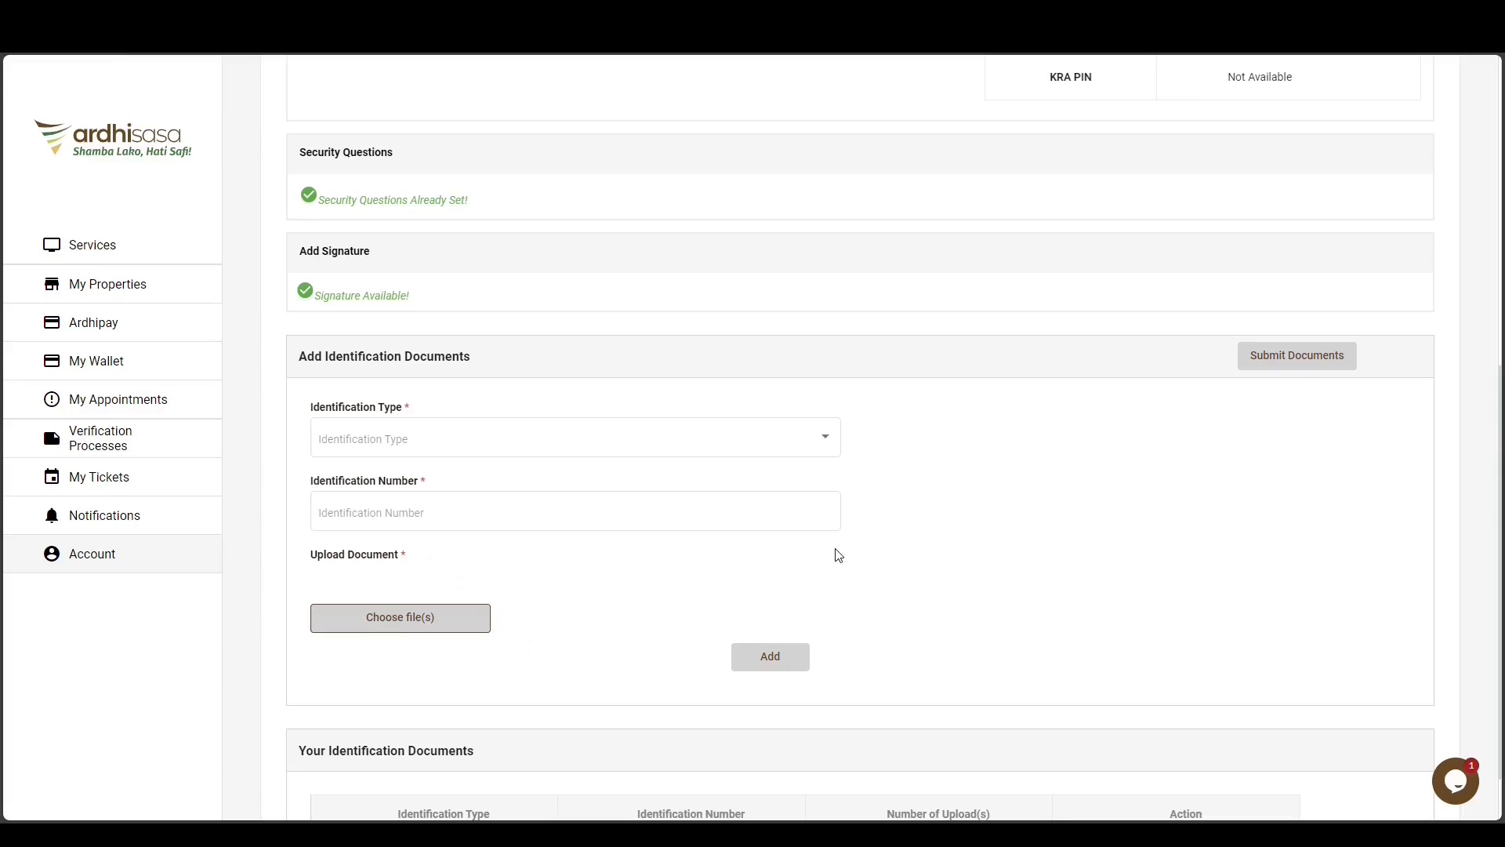
Step: Add an ALIEN ID document with its number and attached file, then submit the documents
{"action": "left_click", "coordinate": [517, 440]}
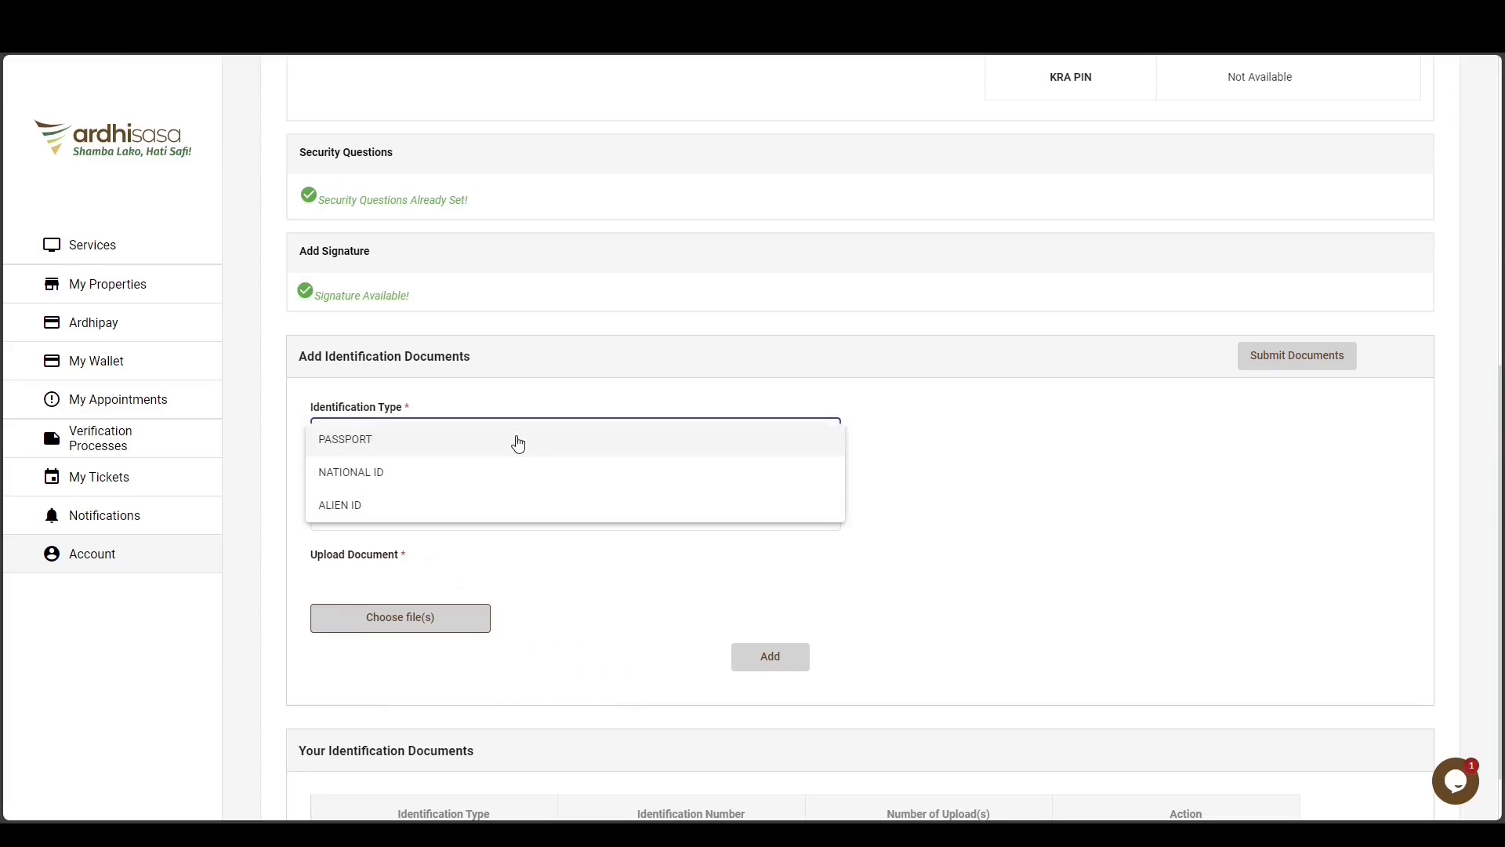
{"action": "left_click", "coordinate": [514, 508]}
{"action": "left_click", "coordinate": [437, 510]}
{"action": "type", "text": "10"}
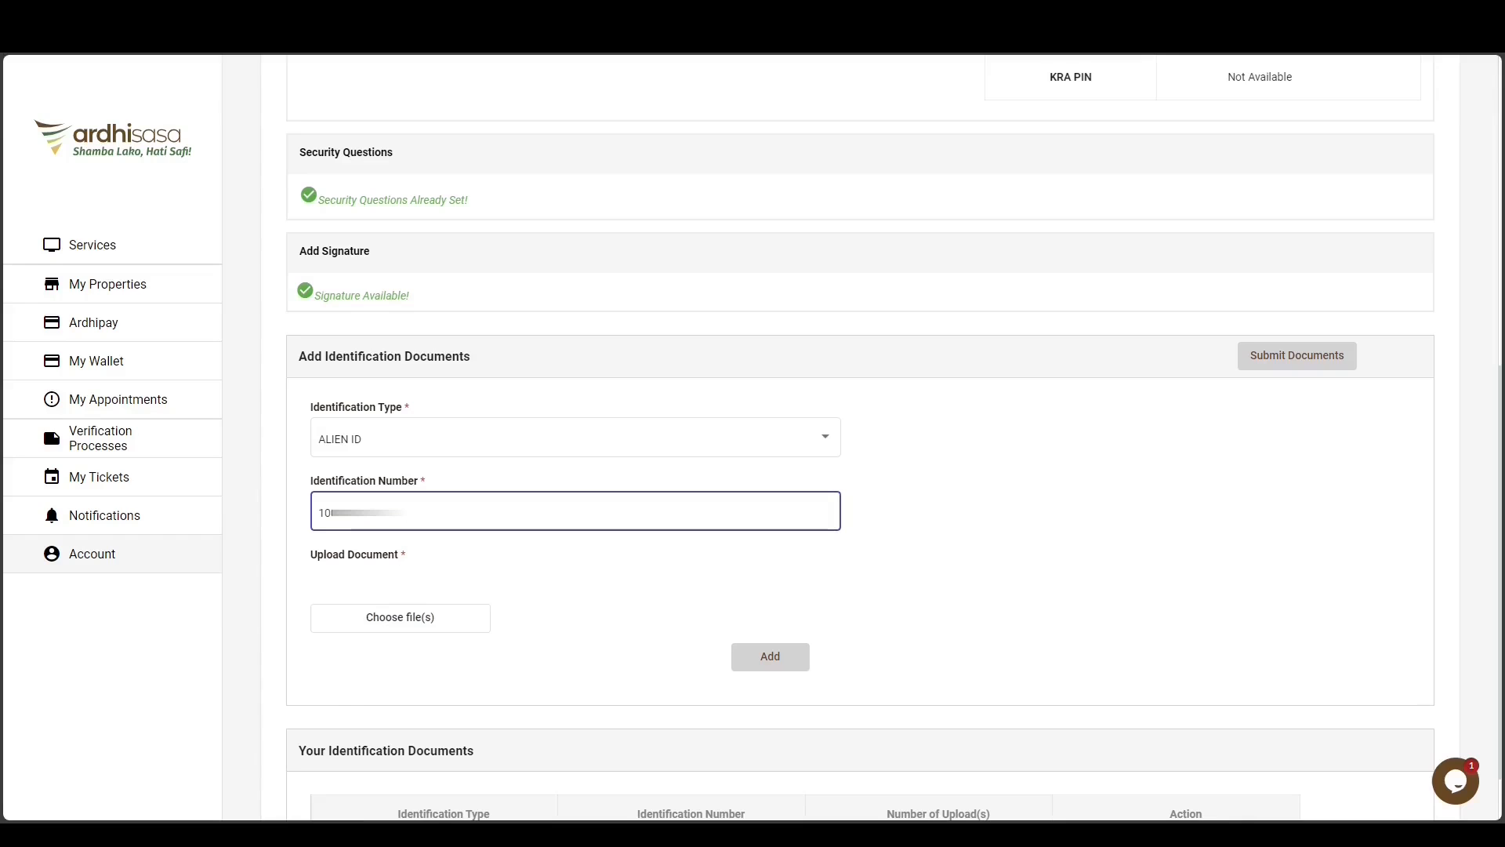
{"action": "left_click", "coordinate": [438, 620]}
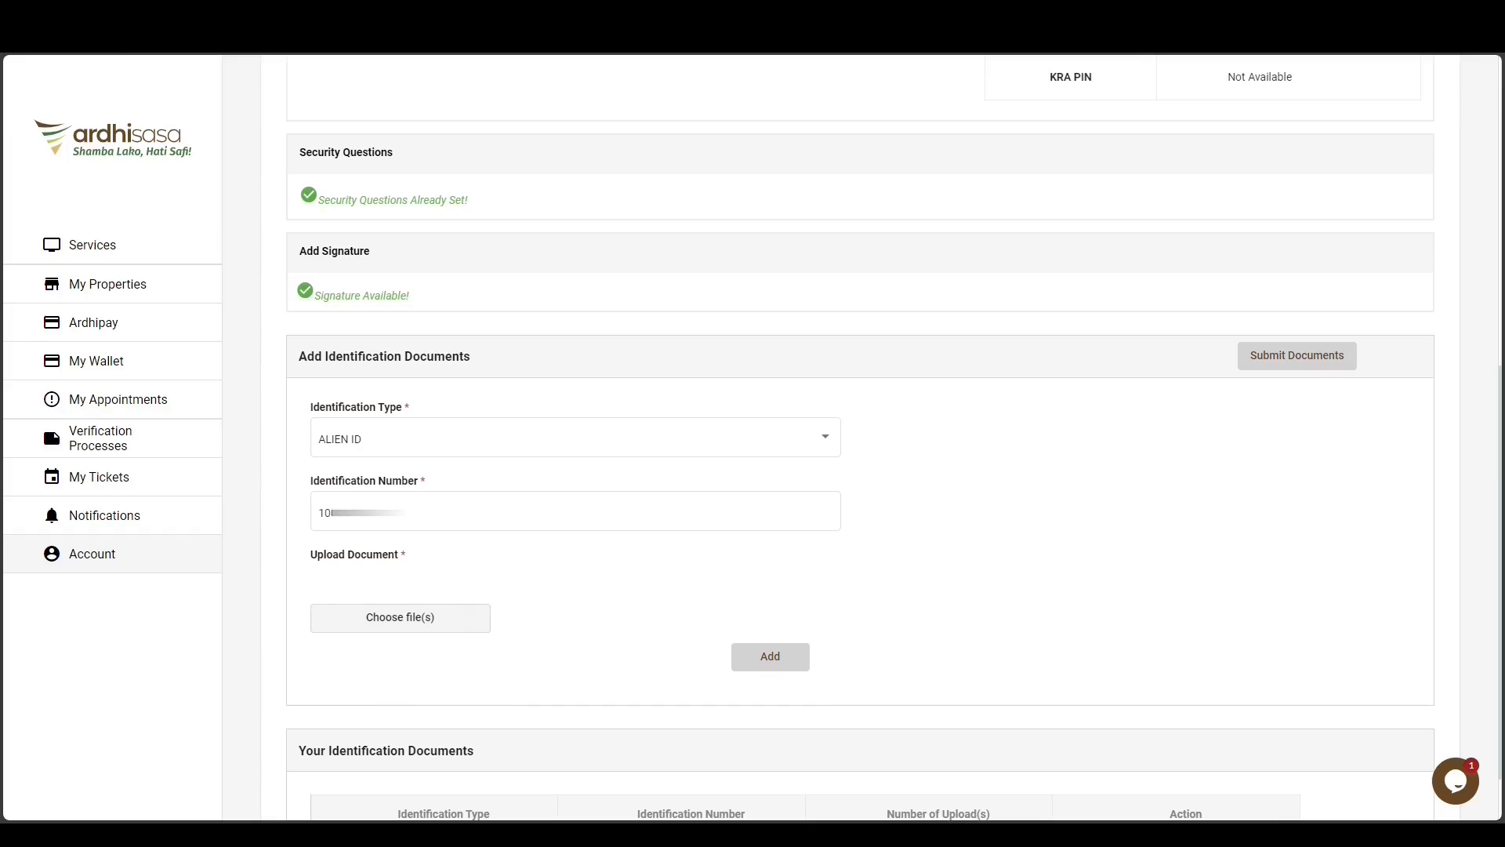
{"action": "left_click", "coordinate": [552, 512]}
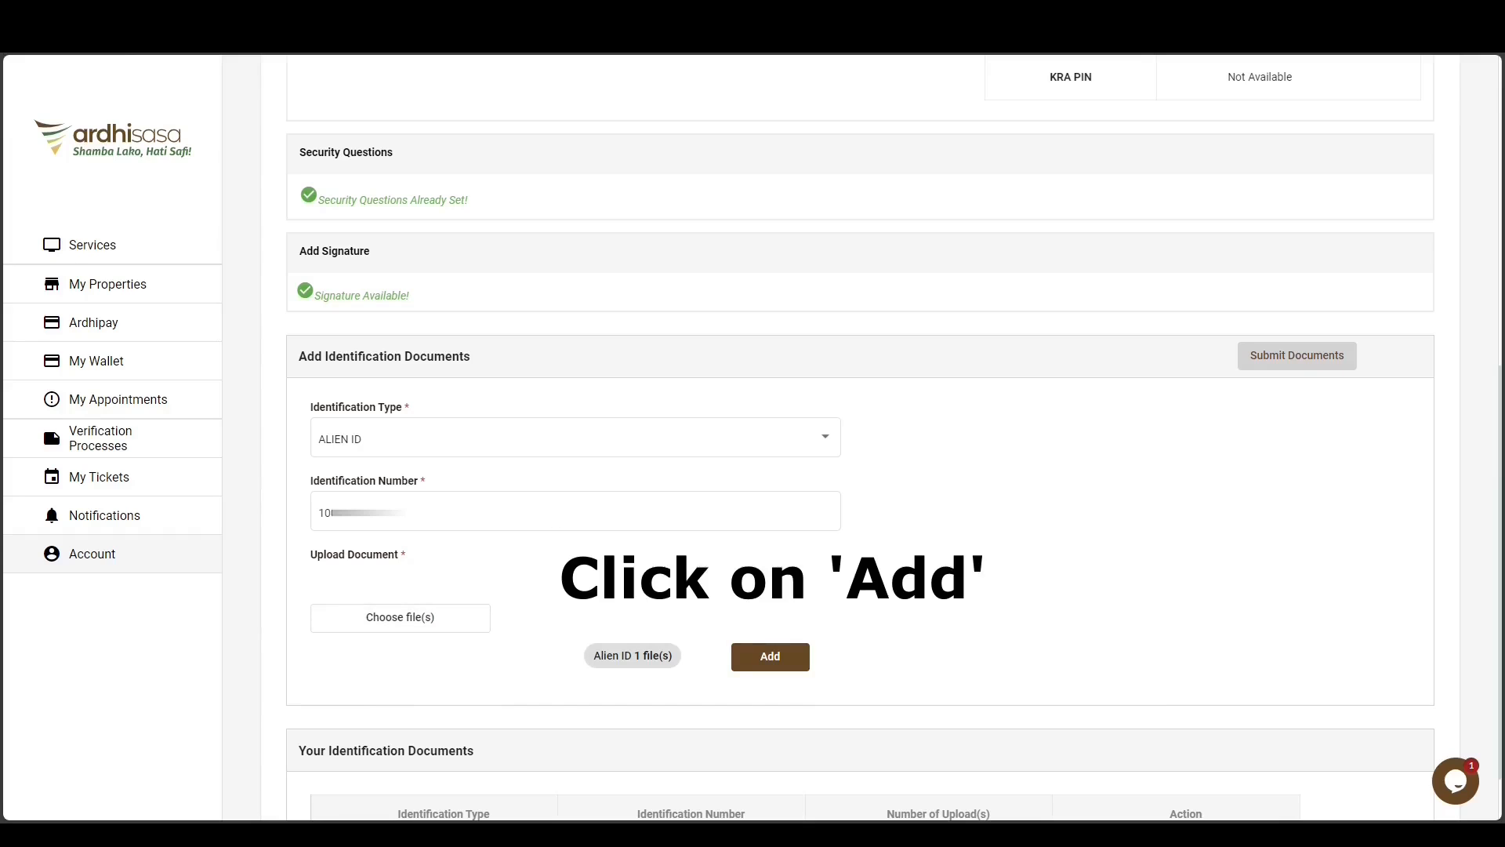
{"action": "left_click", "coordinate": [771, 657]}
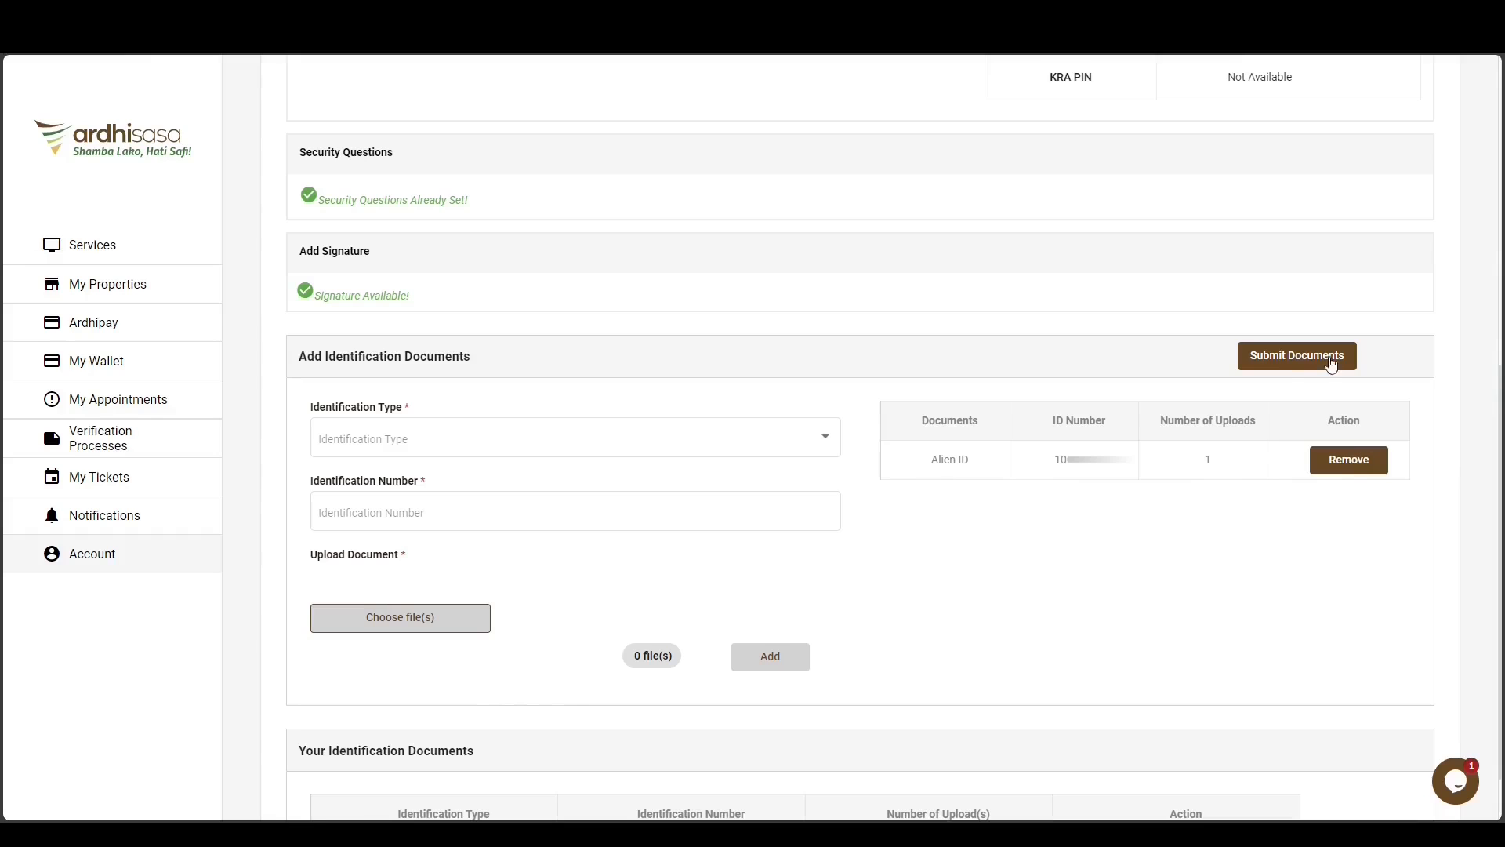
{"action": "left_click", "coordinate": [1283, 365]}
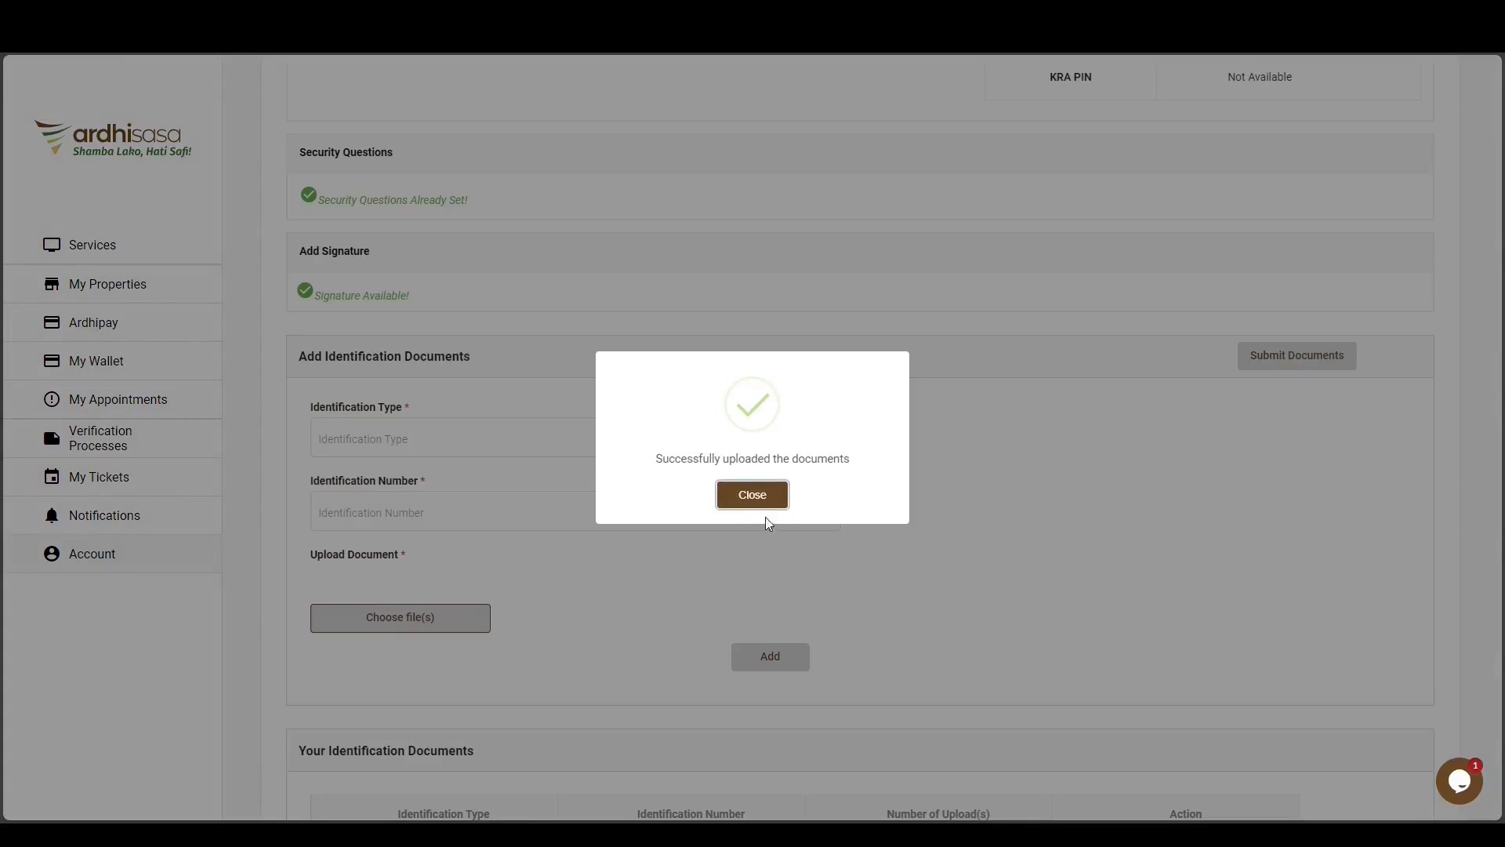
{"action": "left_click", "coordinate": [750, 497]}
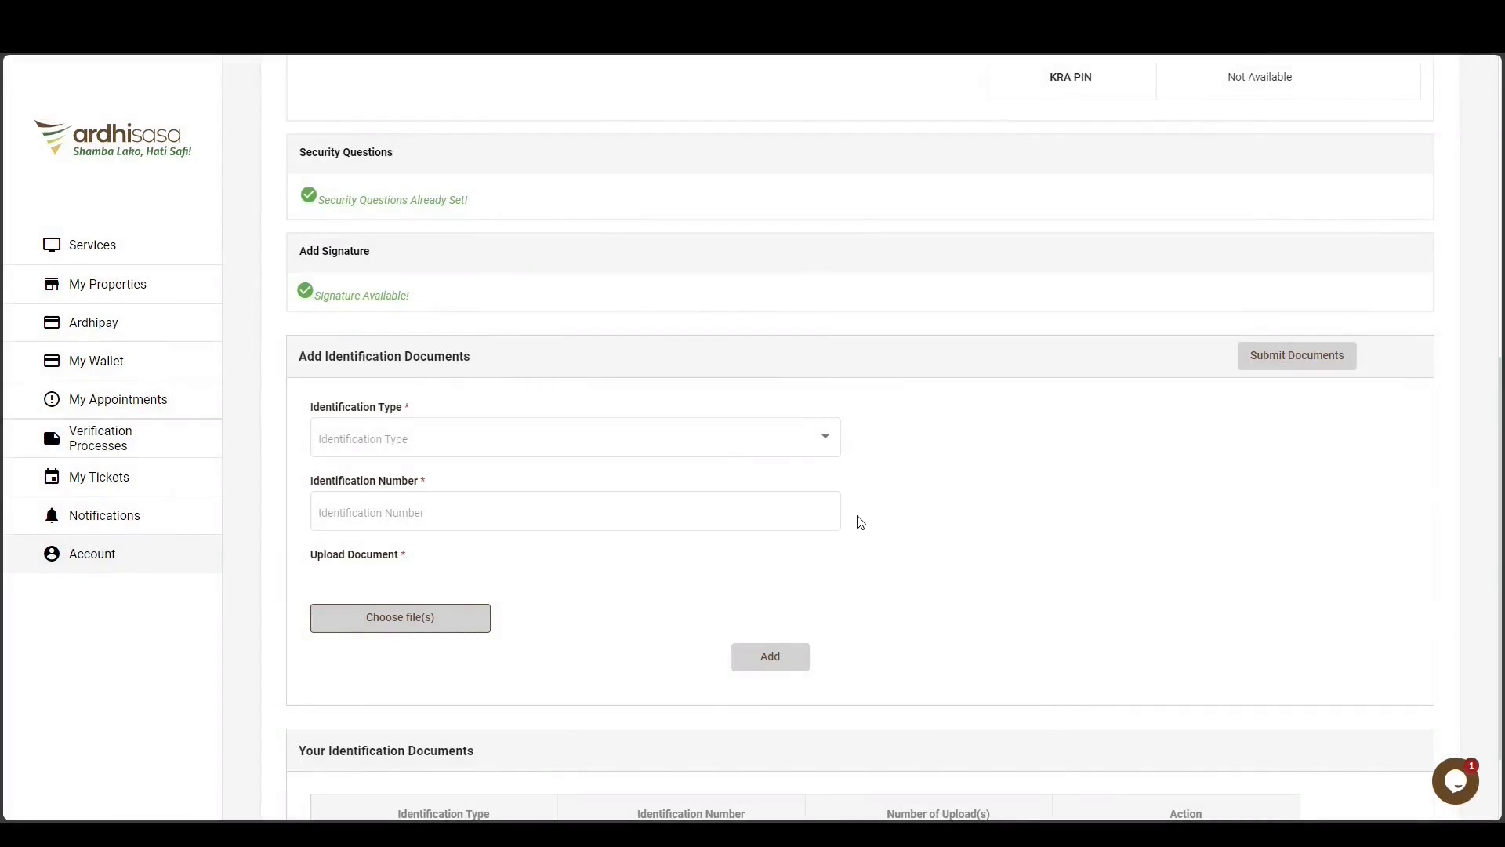
{"action": "scroll", "coordinate": [860, 523], "scroll_direction": "down", "scroll_amount": 2}
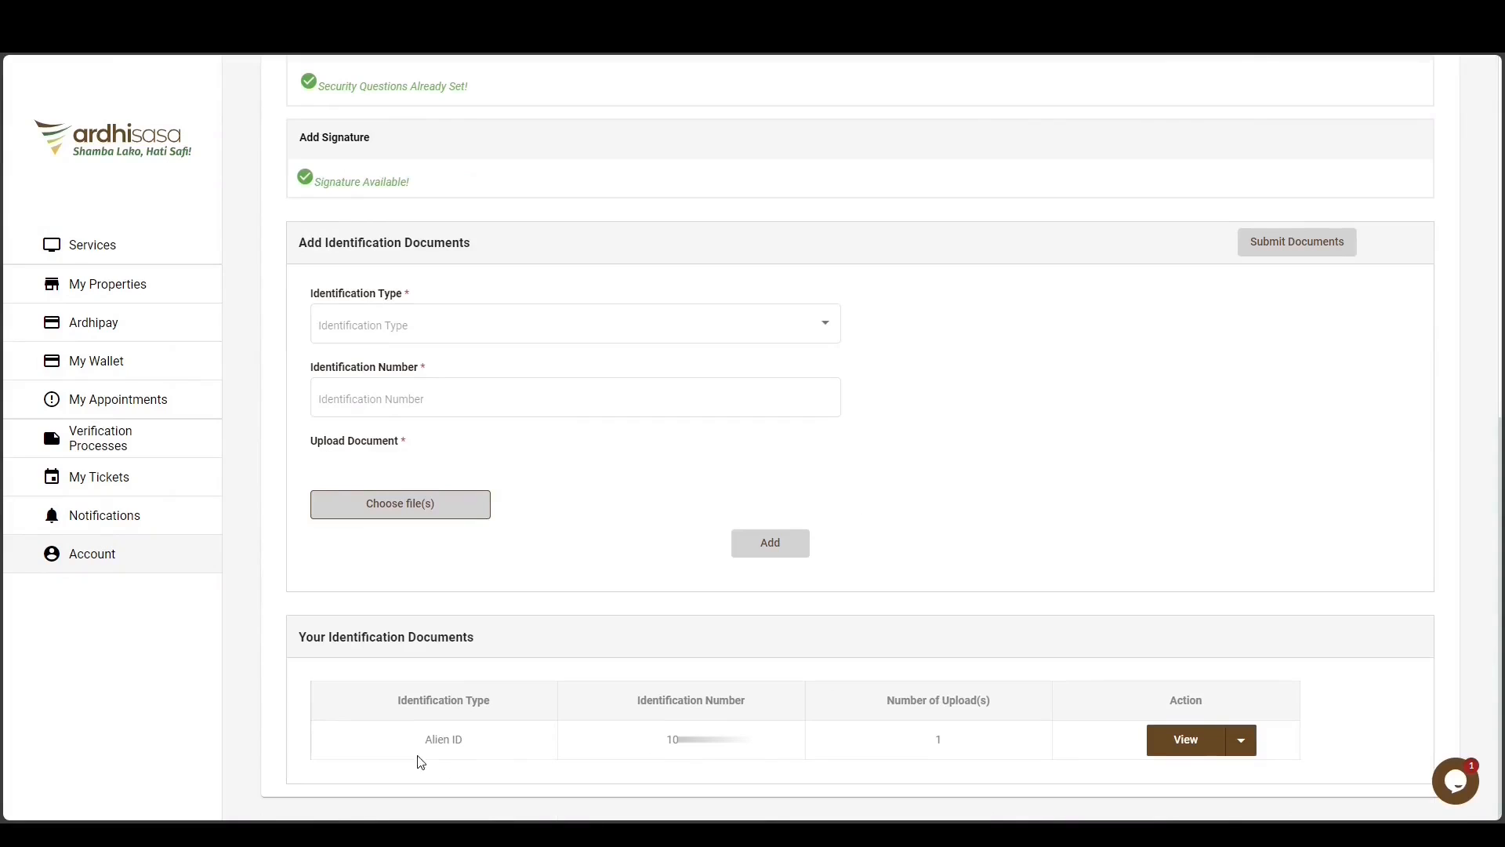